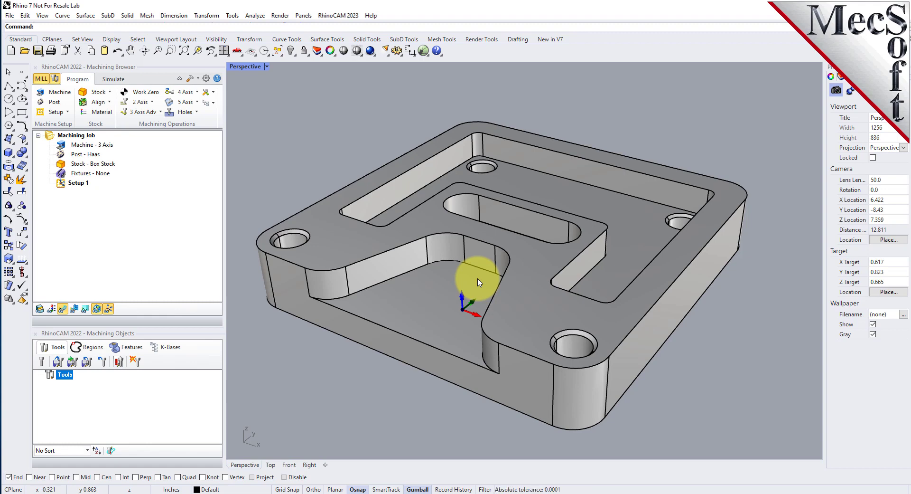
Examine the solid plate from different angles and review its object properties
{"action": "left_click", "coordinate": [536, 267]}
{"action": "left_click", "coordinate": [722, 321]}
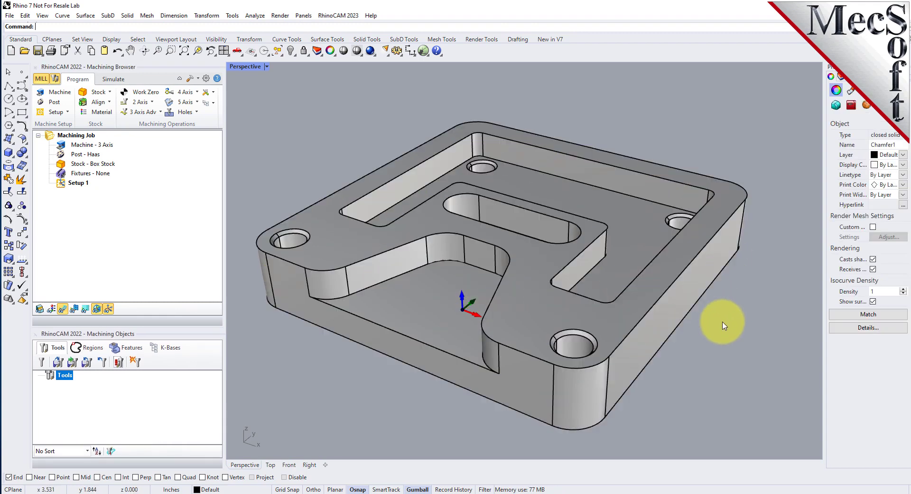
{"action": "mouse_move", "coordinate": [554, 240]}
{"action": "right_mouse_down"}
{"action": "mouse_move", "coordinate": [566, 300]}
{"action": "mouse_move", "coordinate": [586, 106]}
{"action": "mouse_move", "coordinate": [576, 212]}
{"action": "mouse_move", "coordinate": [555, 242]}
{"action": "right_mouse_up"}
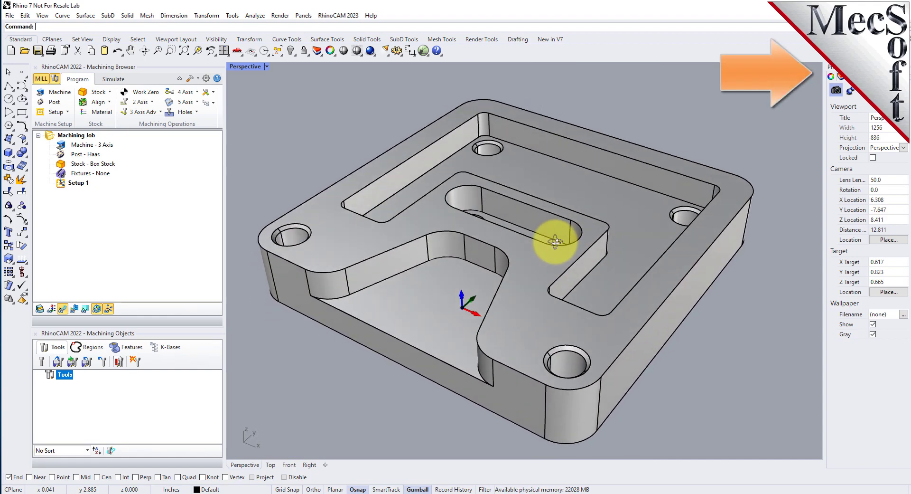
{"action": "left_click", "coordinate": [531, 297]}
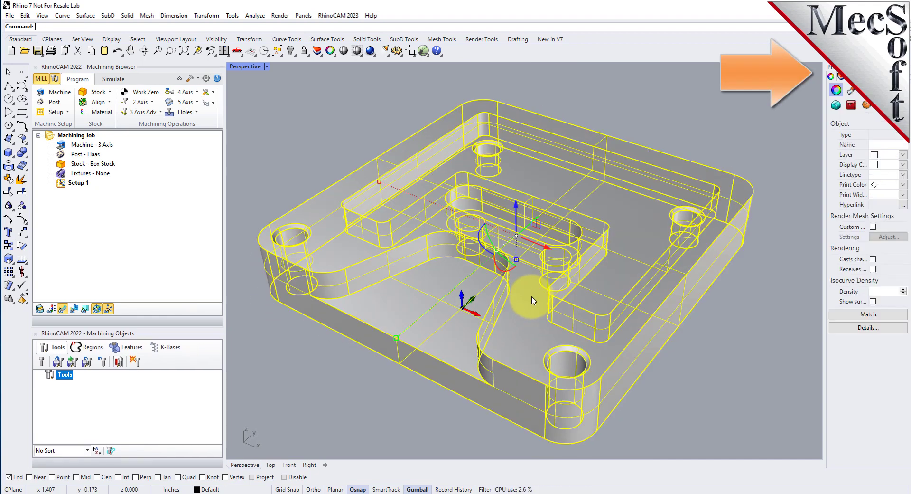
{"action": "left_click_drag", "start_coordinate": [824, 158], "coordinate": [787, 158]}
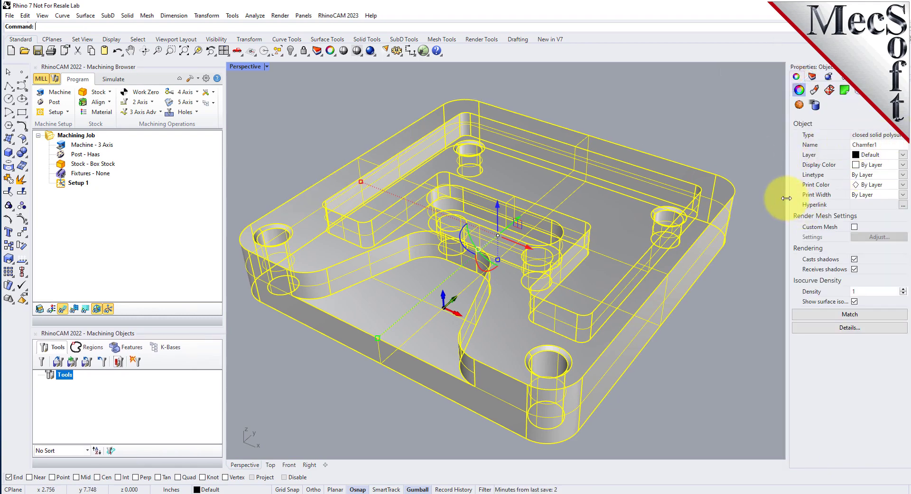
{"action": "left_click_drag", "start_coordinate": [788, 198], "coordinate": [788, 198]}
{"action": "left_click_drag", "start_coordinate": [845, 201], "coordinate": [845, 201]}
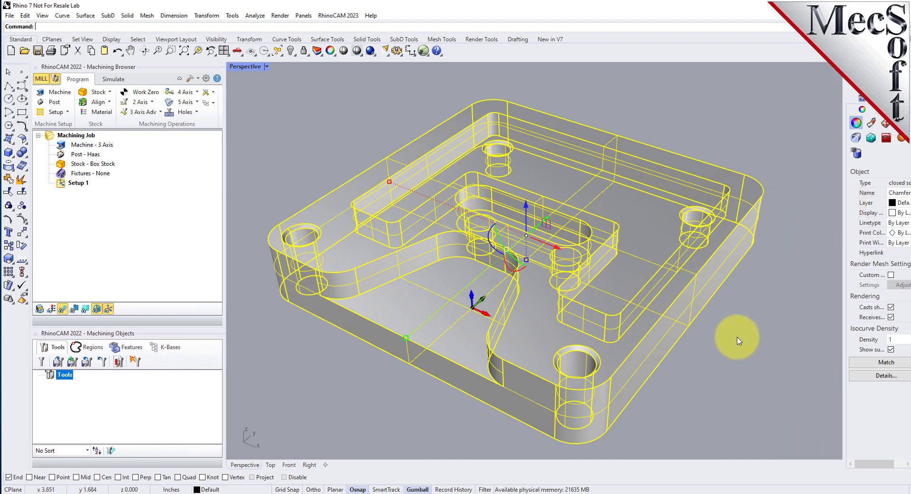
{"action": "left_click", "coordinate": [739, 338]}
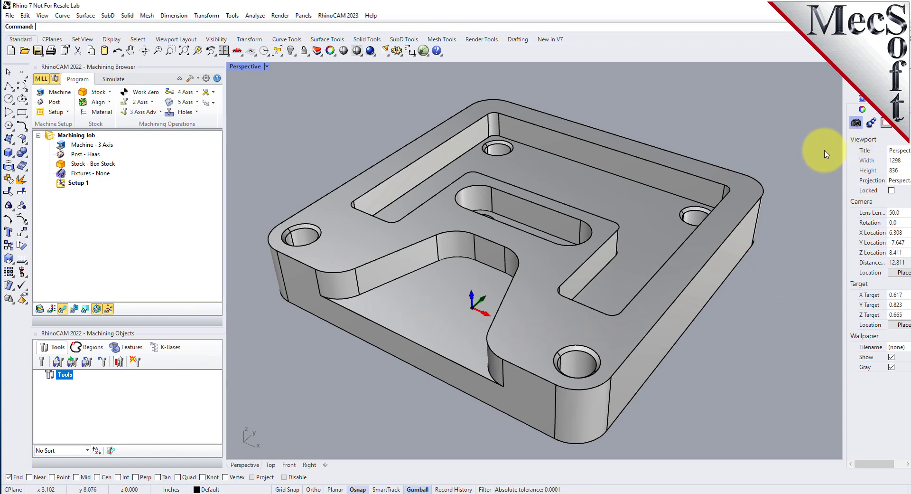
{"action": "left_click_drag", "start_coordinate": [843, 145], "coordinate": [828, 147]}
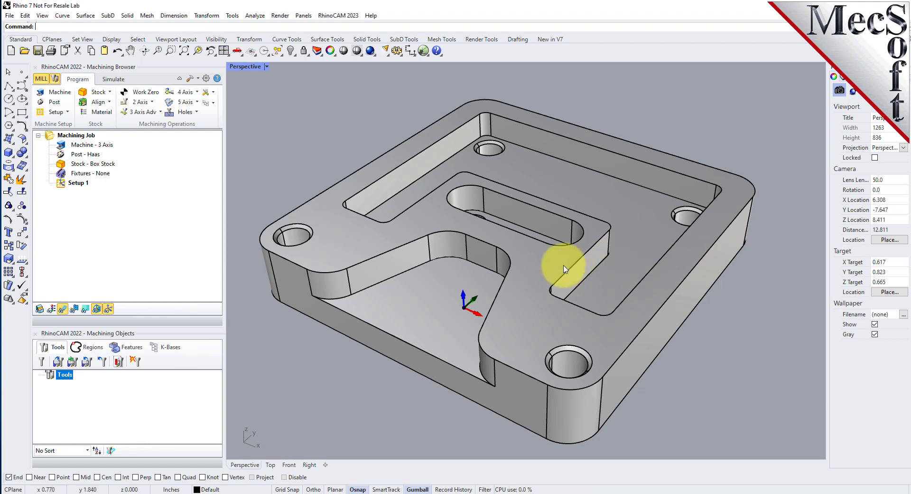
{"action": "right_click_drag", "start_coordinate": [564, 264], "coordinate": [619, 254]}
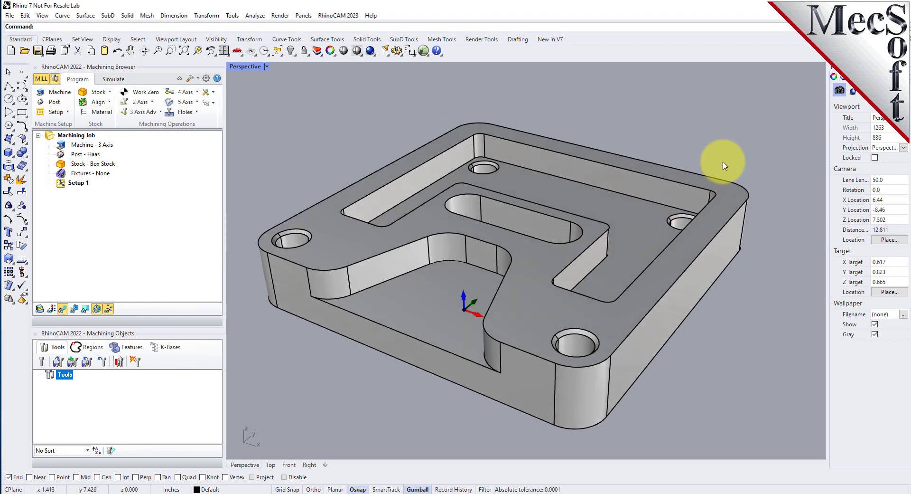
In the RhinoCAM feature preferences, make the feature display transparency slightly more opaque
{"action": "left_click", "coordinate": [208, 79]}
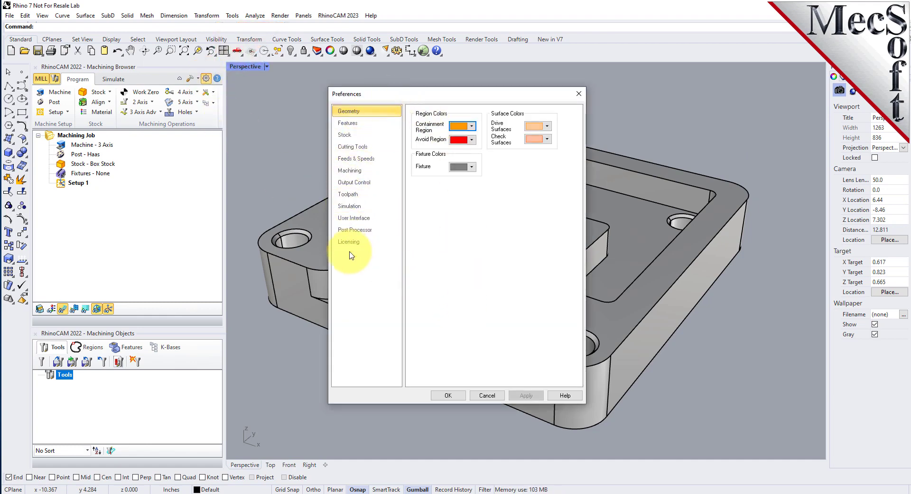
{"action": "left_click", "coordinate": [358, 124]}
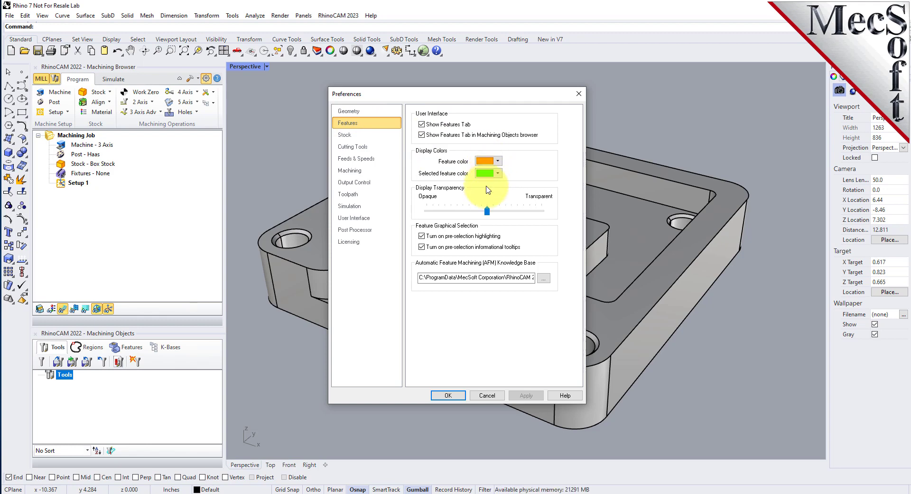
{"action": "mouse_move", "coordinate": [487, 211]}
{"action": "left_mouse_down"}
{"action": "mouse_move", "coordinate": [433, 217]}
{"action": "mouse_move", "coordinate": [518, 216]}
{"action": "mouse_move", "coordinate": [481, 217]}
{"action": "left_mouse_up"}
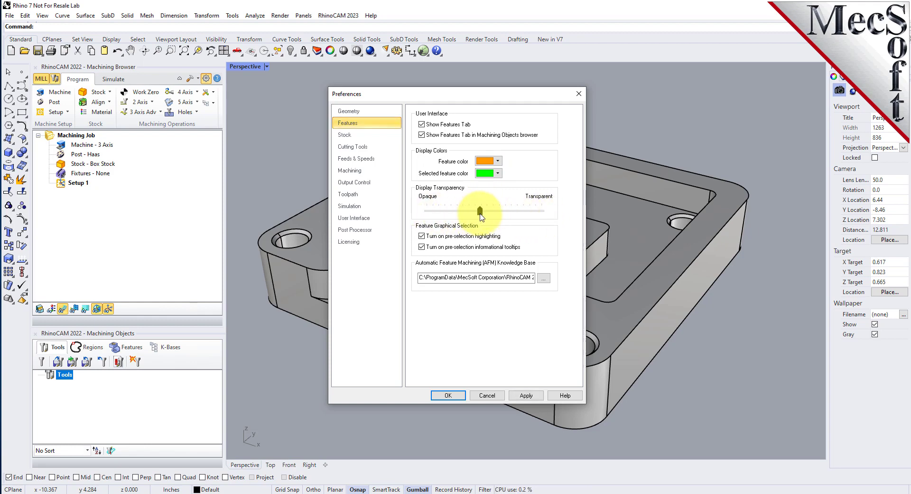
{"action": "left_click", "coordinate": [422, 236]}
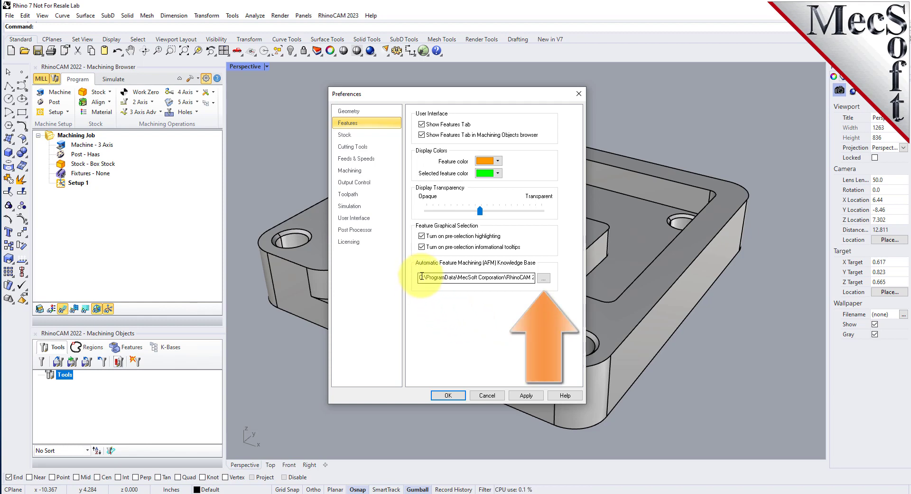
Set the Automatic Feature Machining knowledge base to DefaultAFM_INCH.vkb from the FeatureBasedMachiningKBs folder and accept the preferences
{"action": "left_click_drag", "start_coordinate": [421, 277], "coordinate": [543, 281]}
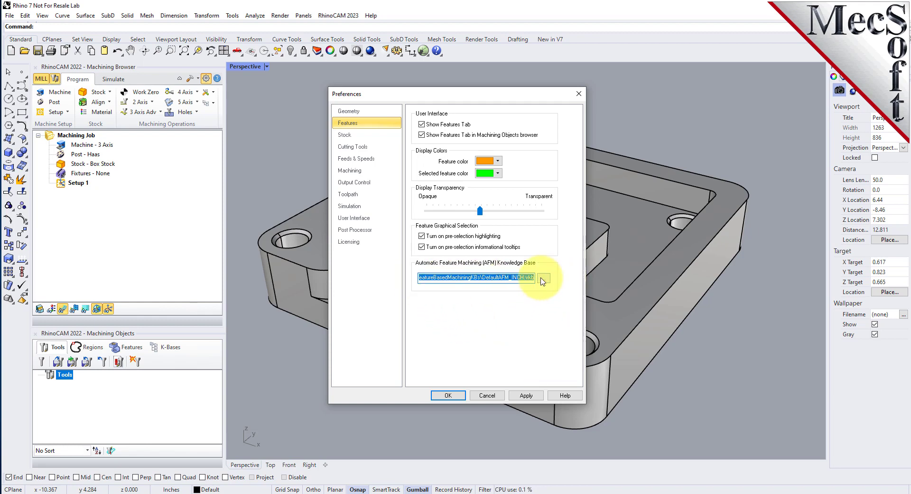
{"action": "left_click", "coordinate": [544, 278]}
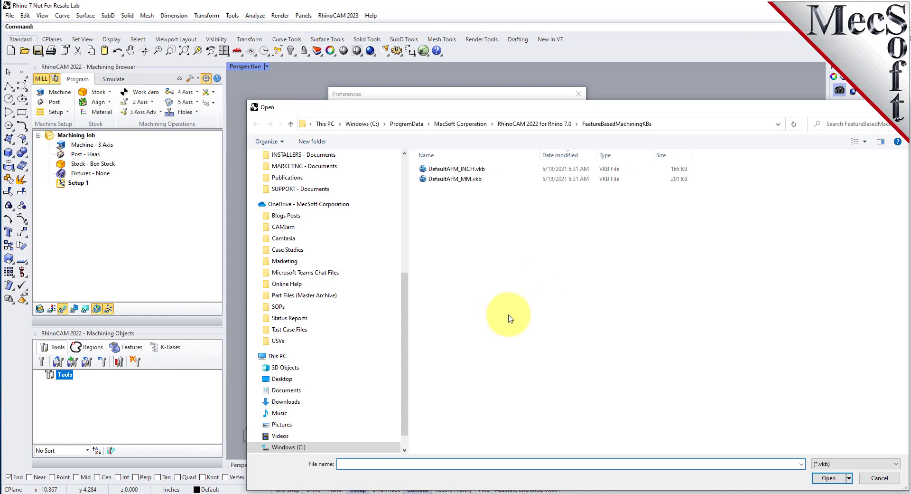
{"action": "left_click", "coordinate": [671, 126]}
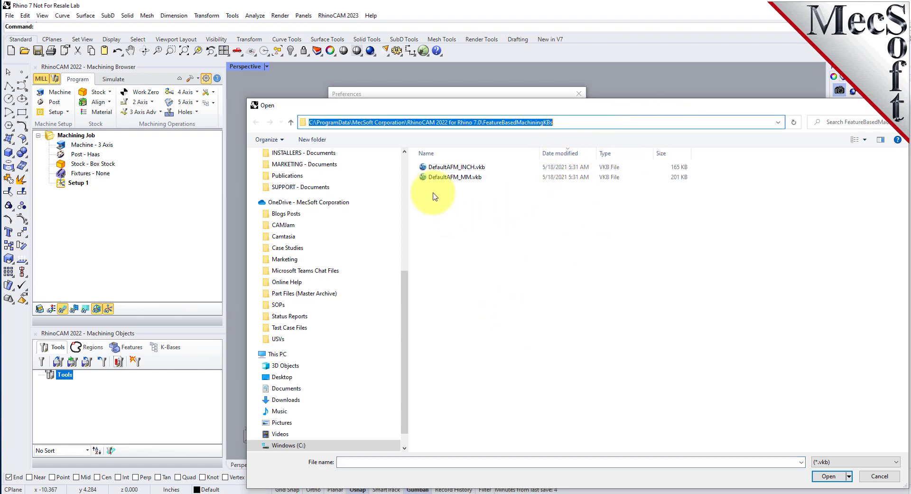
{"action": "left_click", "coordinate": [503, 122]}
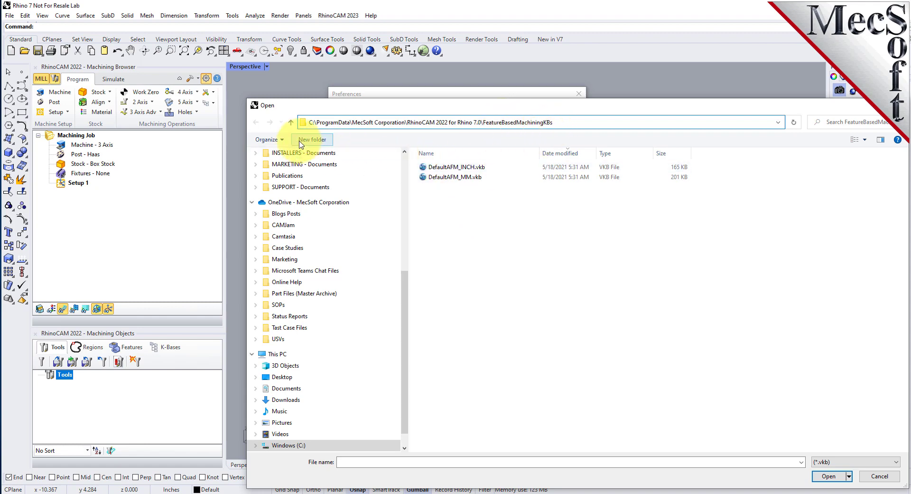
{"action": "left_click", "coordinate": [291, 123]}
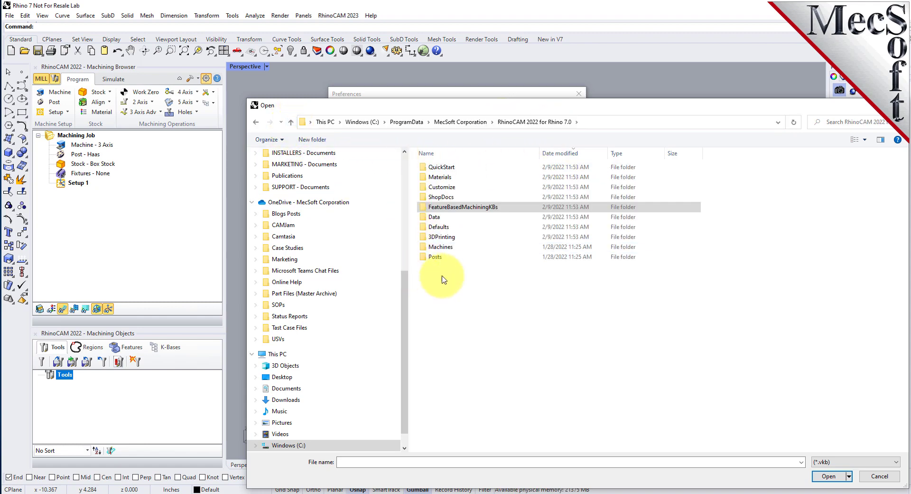
{"action": "double_click", "coordinate": [424, 218]}
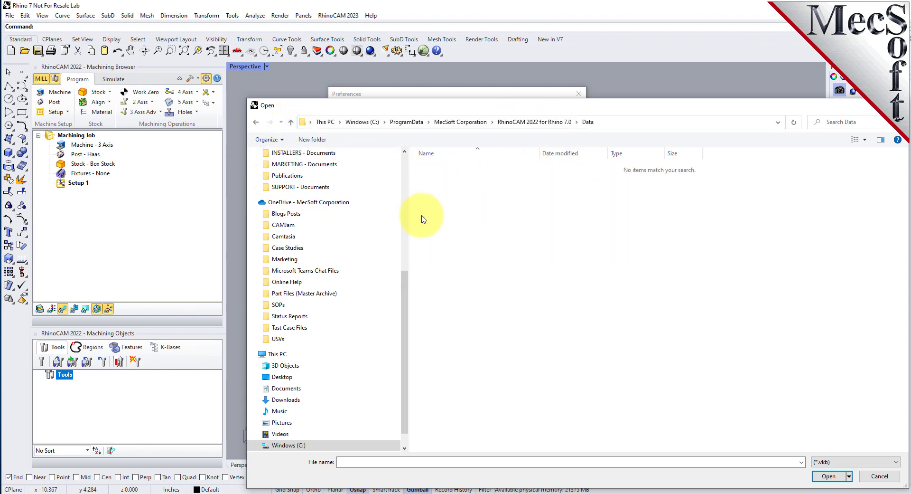
{"action": "left_click", "coordinate": [545, 124]}
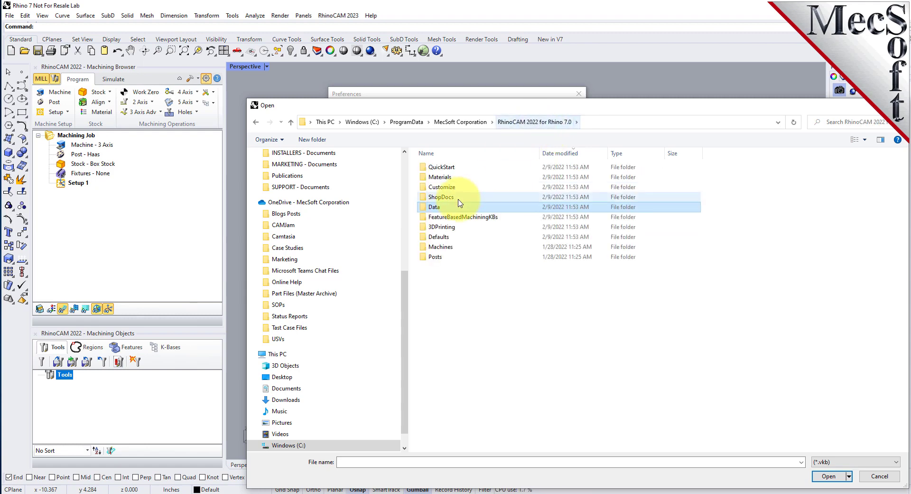
{"action": "double_click", "coordinate": [420, 214]}
{"action": "double_click", "coordinate": [452, 167]}
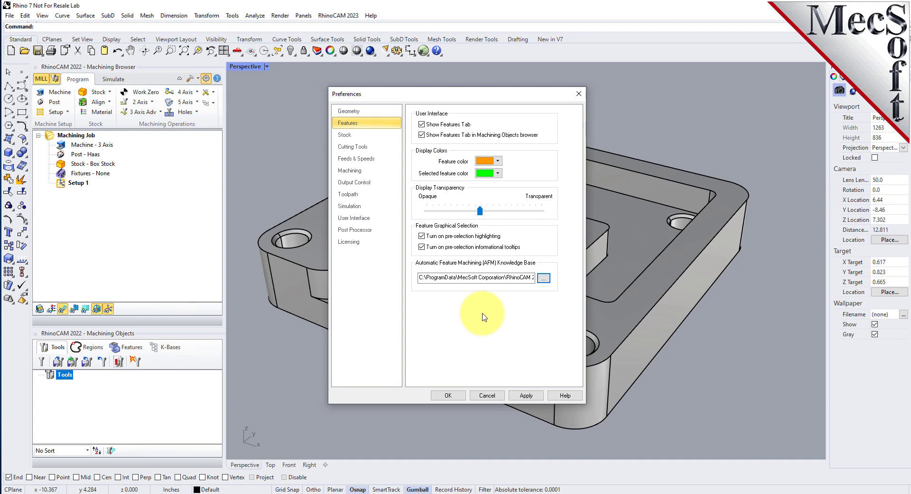
{"action": "left_click", "coordinate": [446, 395]}
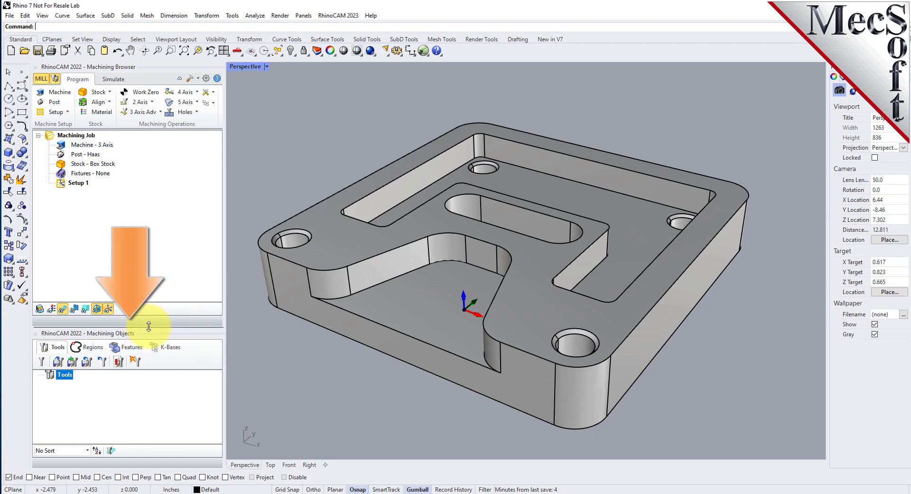
Enlarge the Machining Objects browser, show its features, and automatically detect the plate's machinable features
{"action": "left_click_drag", "start_coordinate": [149, 326], "coordinate": [149, 237]}
{"action": "left_click", "coordinate": [134, 264]}
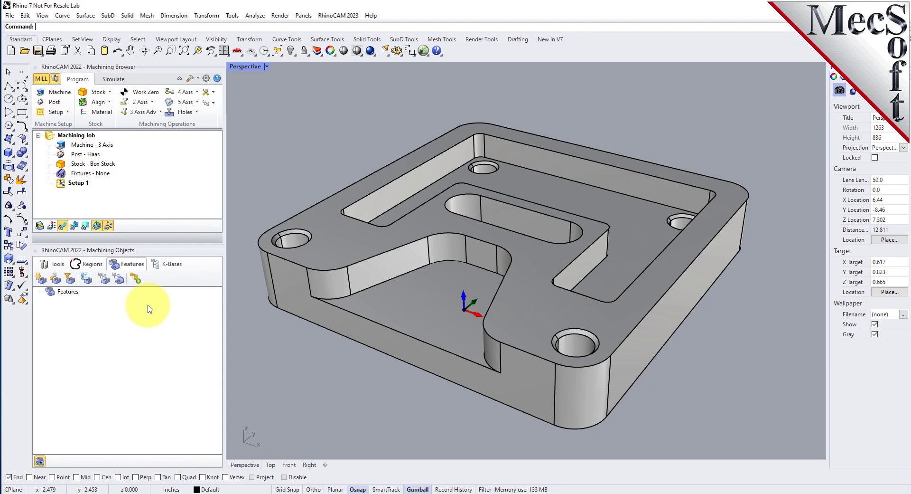
{"action": "left_click", "coordinate": [41, 283]}
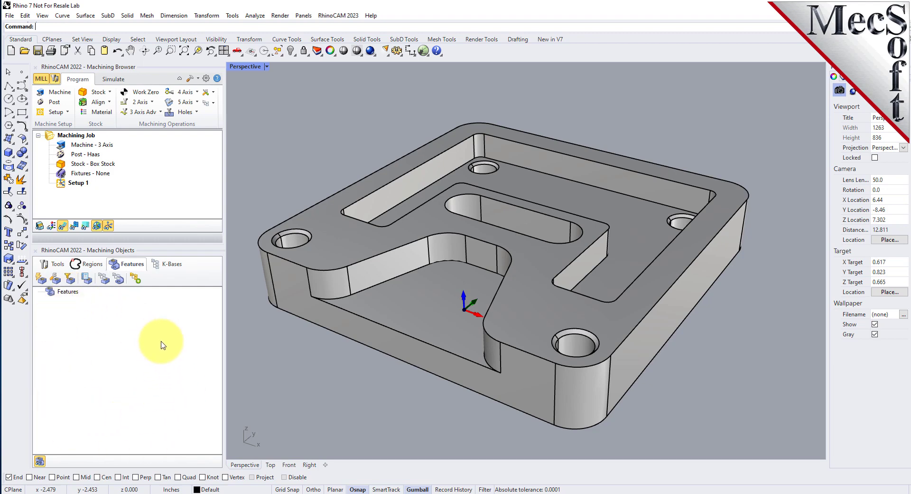
{"action": "left_click", "coordinate": [43, 283]}
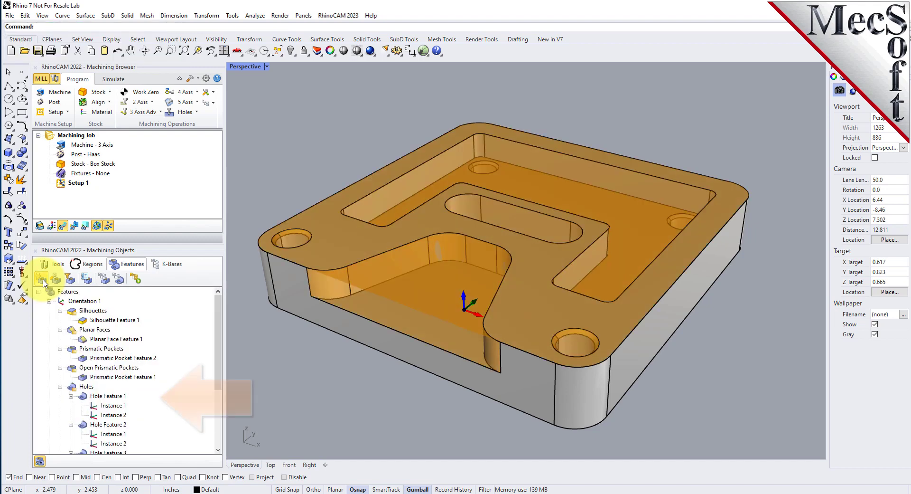
Examine the silhouette, planar face, prismatic pocket, open prismatic pocket and hole feature groups highlighted on the plate
{"action": "mouse_move", "coordinate": [218, 315]}
{"action": "left_mouse_down"}
{"action": "mouse_move", "coordinate": [217, 368]}
{"action": "mouse_move", "coordinate": [212, 315]}
{"action": "left_mouse_up"}
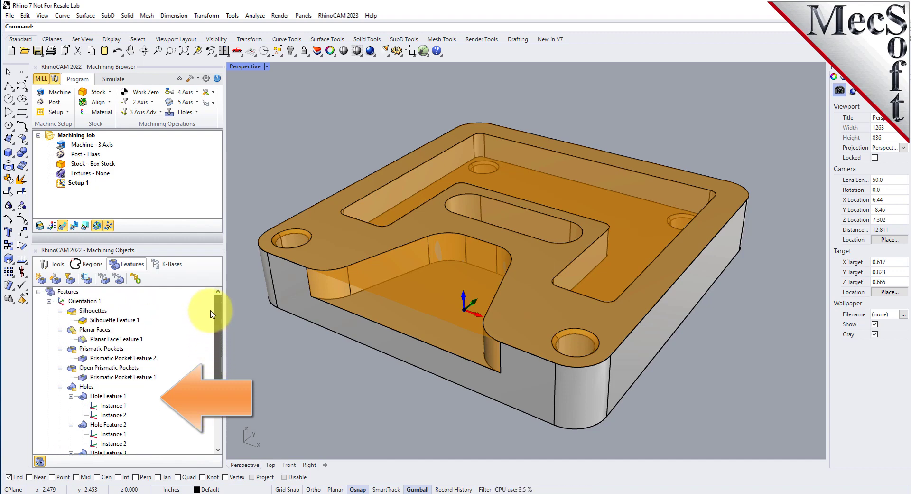
{"action": "left_click", "coordinate": [93, 310]}
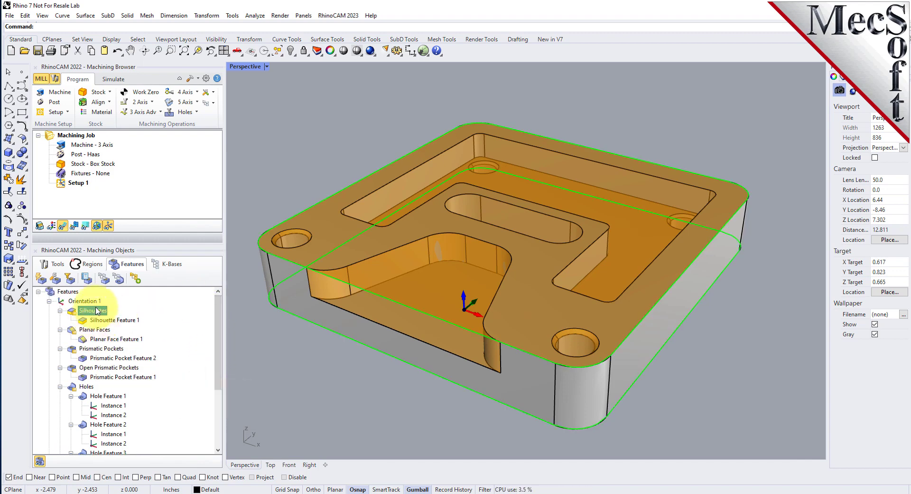
{"action": "left_click", "coordinate": [95, 329]}
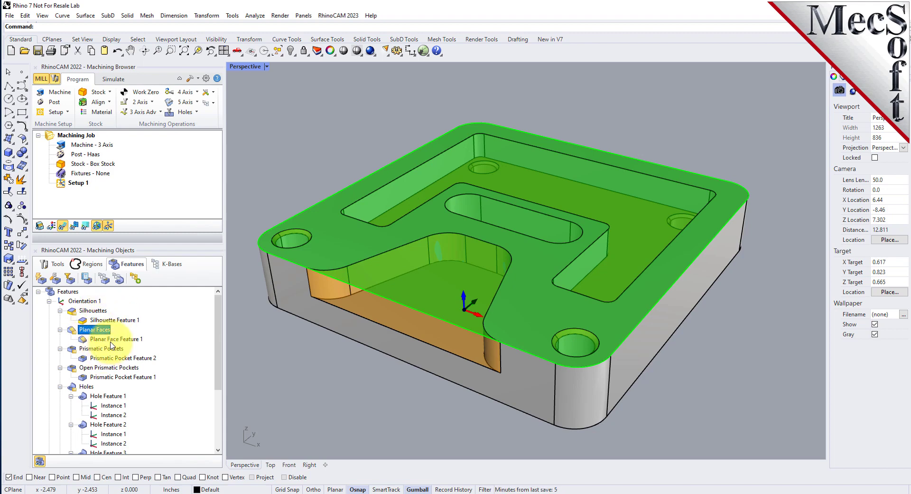
{"action": "left_click", "coordinate": [102, 348]}
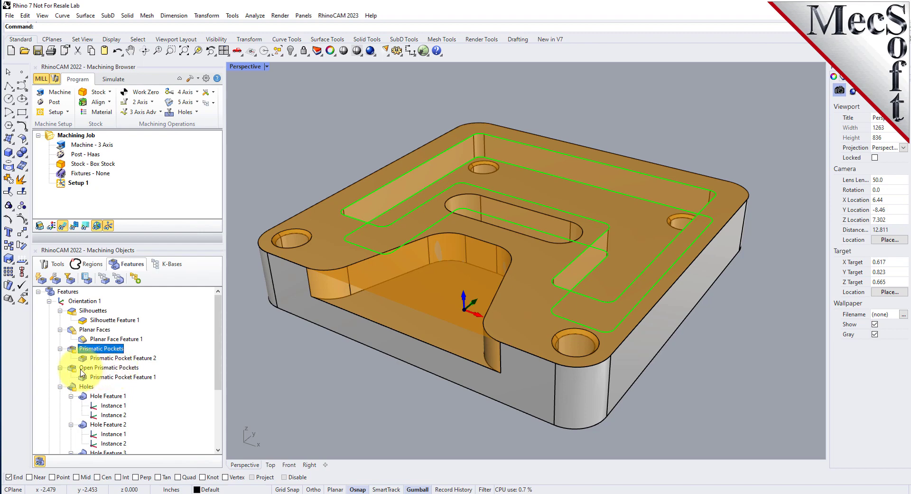
{"action": "left_click", "coordinate": [121, 368]}
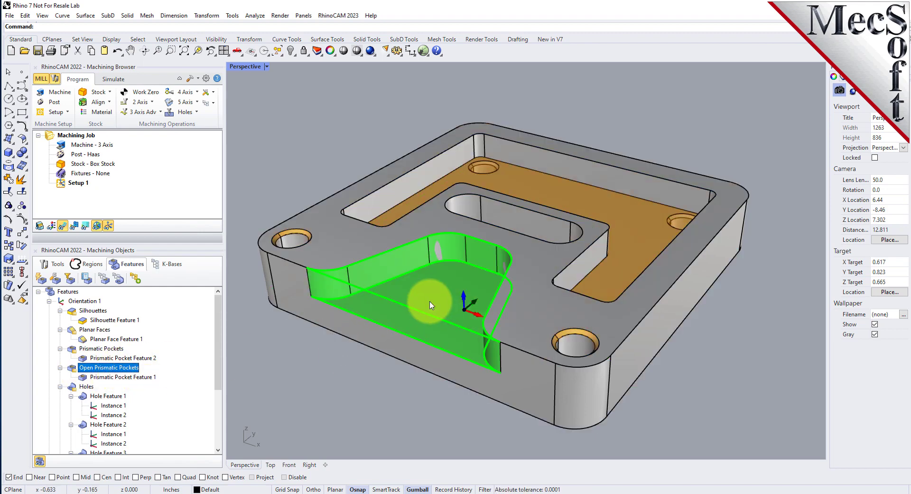
{"action": "left_click", "coordinate": [87, 386]}
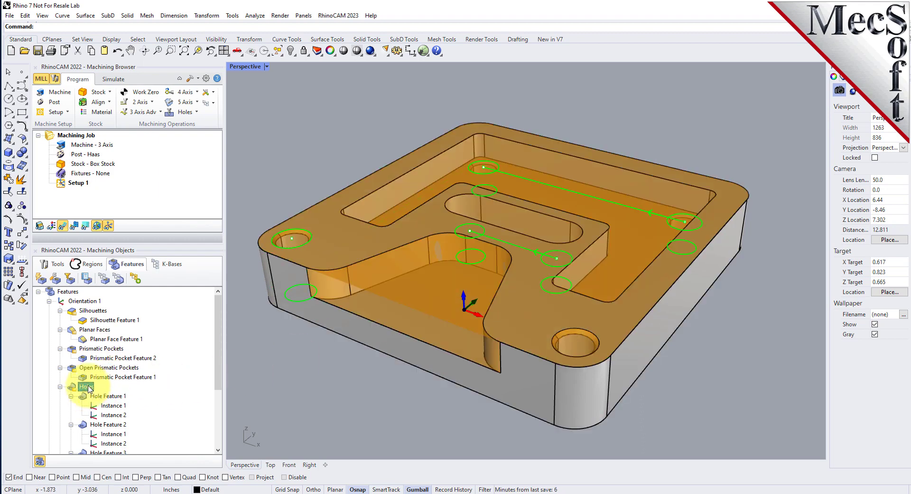
{"action": "scroll", "coordinate": [151, 326], "scroll_direction": "down", "scroll_amount": 2}
{"action": "scroll", "coordinate": [152, 328], "scroll_direction": "up", "scroll_amount": 2}
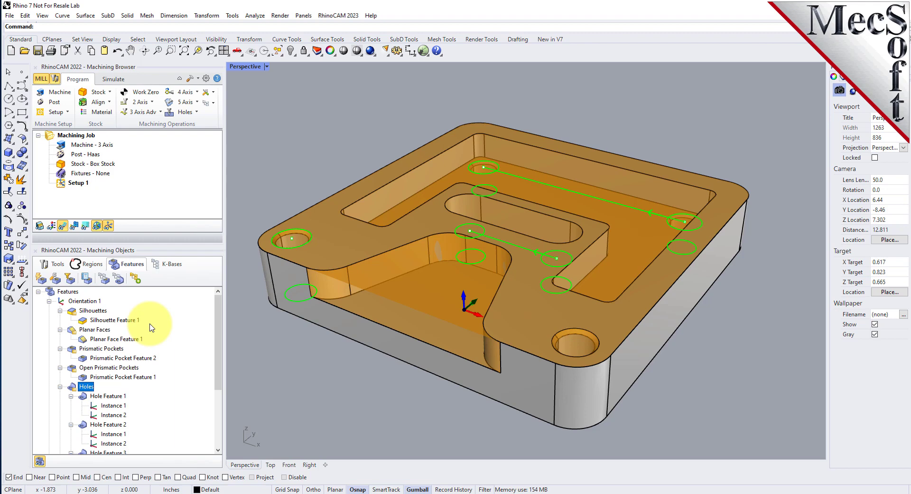
Run Automatic Feature Machining on the entire Features list to generate machining operations under Setup 1
{"action": "left_click", "coordinate": [67, 292]}
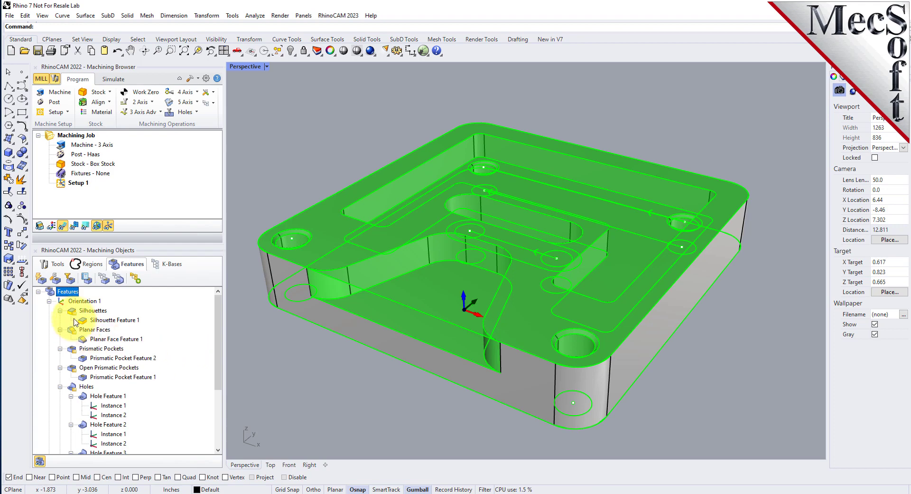
{"action": "left_click", "coordinate": [40, 281]}
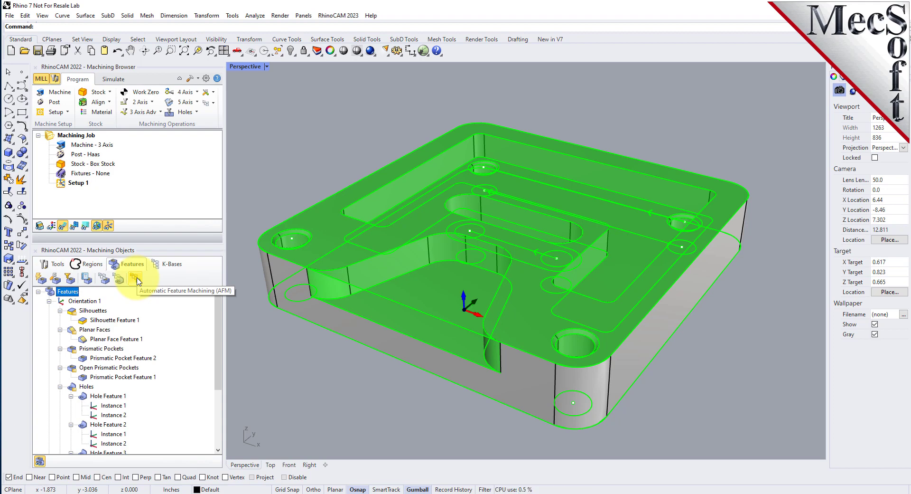
{"action": "left_click", "coordinate": [136, 279]}
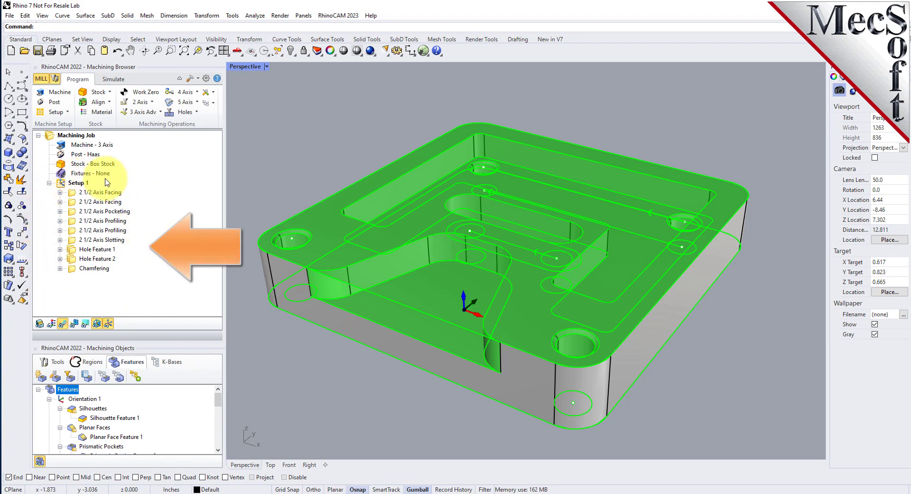
Examine the toolpaths of the facing, pocketing, profiling, slotting, hole feature and chamfering operations under Setup 1 on the plate
{"action": "left_click", "coordinate": [97, 194]}
{"action": "left_click", "coordinate": [101, 201]}
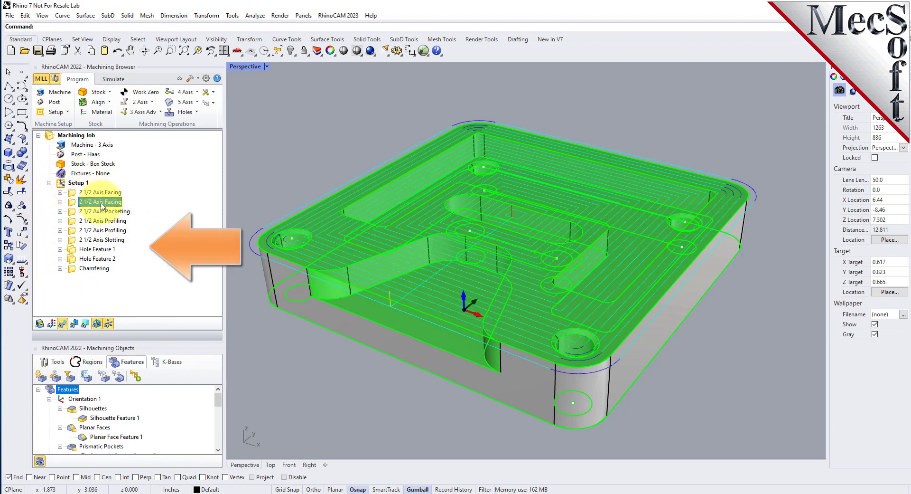
{"action": "left_click", "coordinate": [102, 212]}
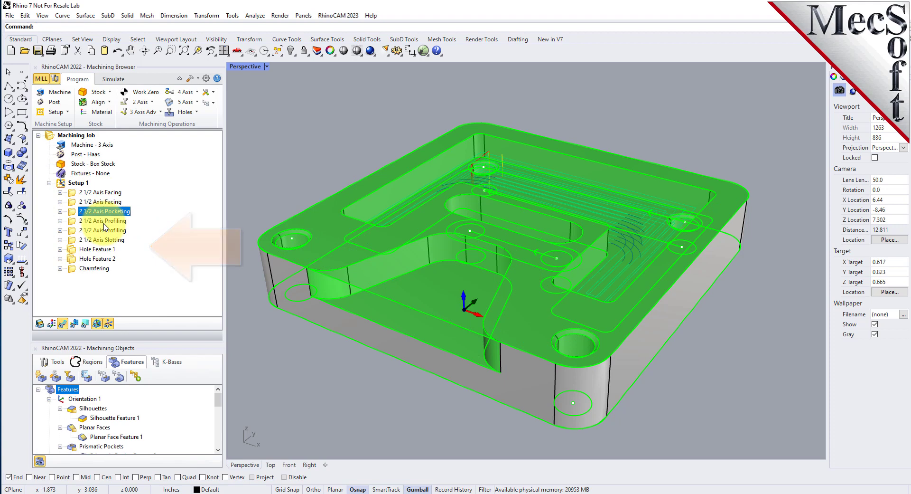
{"action": "left_click", "coordinate": [103, 222]}
{"action": "left_click", "coordinate": [107, 231]}
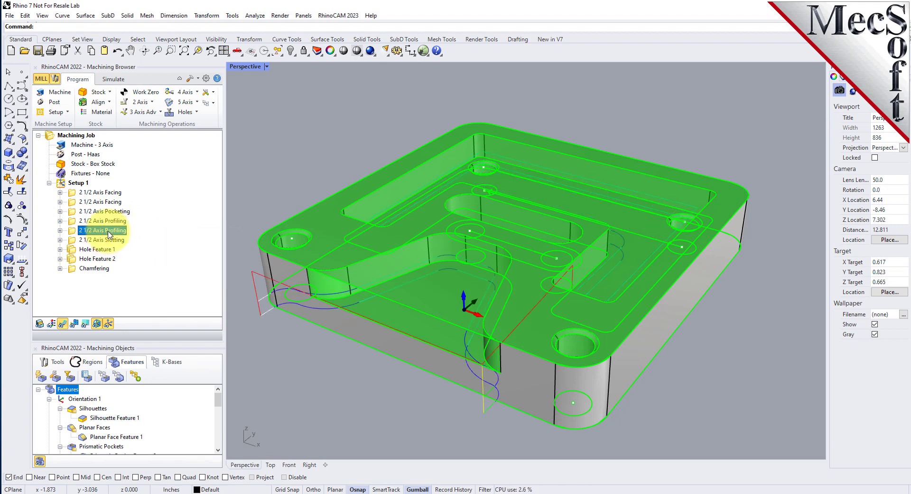
{"action": "left_click", "coordinate": [109, 240]}
{"action": "left_click", "coordinate": [106, 249]}
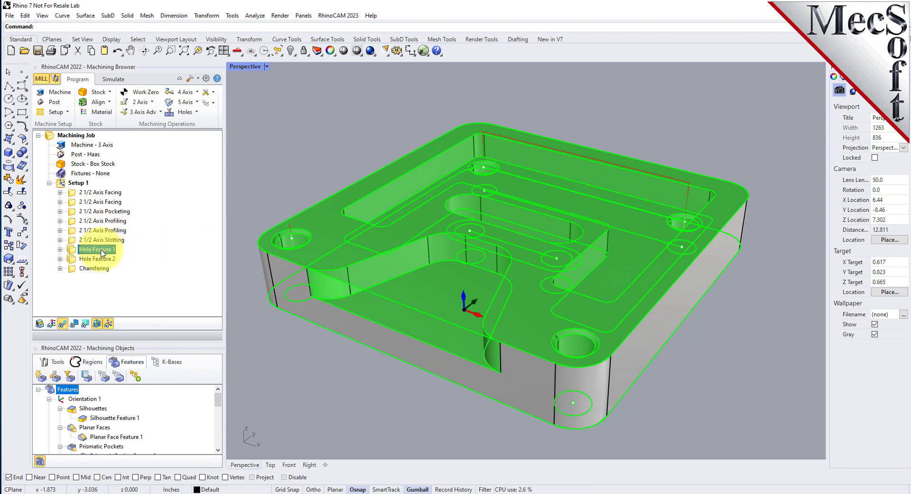
{"action": "left_click", "coordinate": [99, 260]}
{"action": "left_click", "coordinate": [101, 269]}
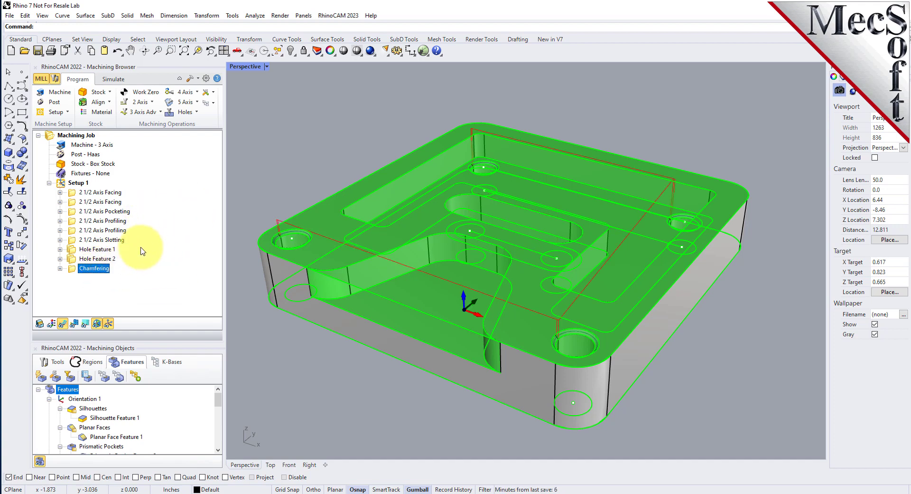
{"action": "left_click", "coordinate": [75, 192]}
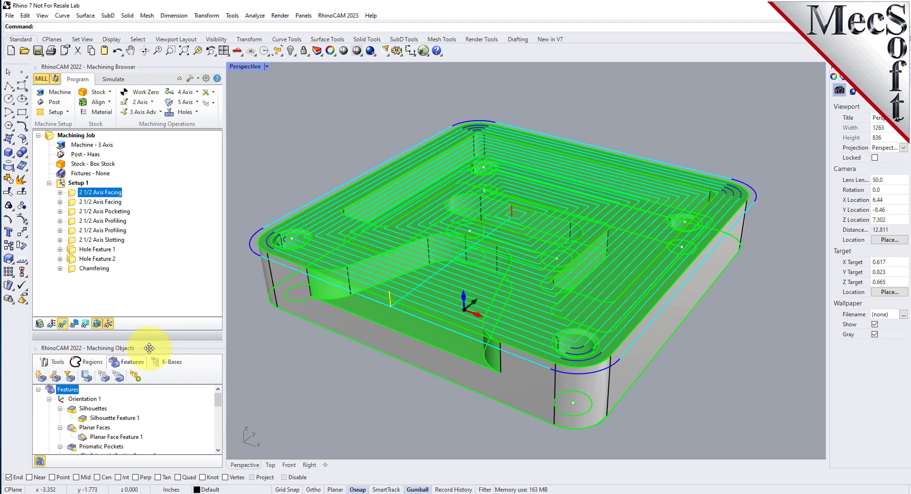
Enlarge the Machining Objects browser and review the global and hole feature detection filters, accepting them with every feature type enabled
{"action": "left_click_drag", "start_coordinate": [156, 339], "coordinate": [157, 304]}
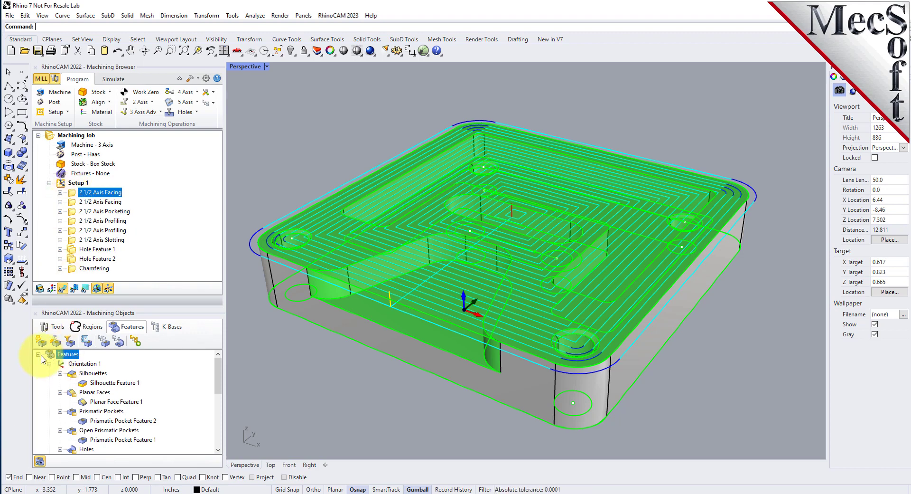
{"action": "left_click", "coordinate": [71, 343]}
{"action": "left_click_drag", "start_coordinate": [156, 86], "coordinate": [292, 175]}
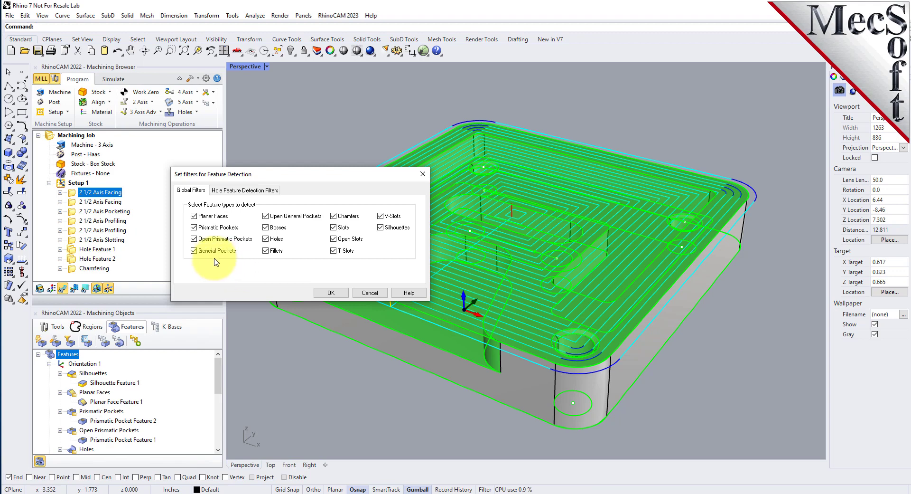
{"action": "left_click", "coordinate": [244, 189]}
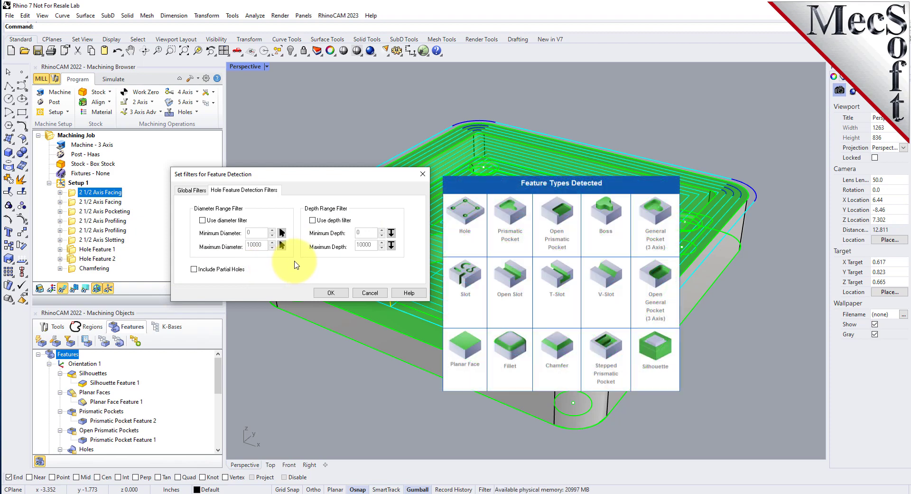
{"action": "left_click", "coordinate": [189, 191]}
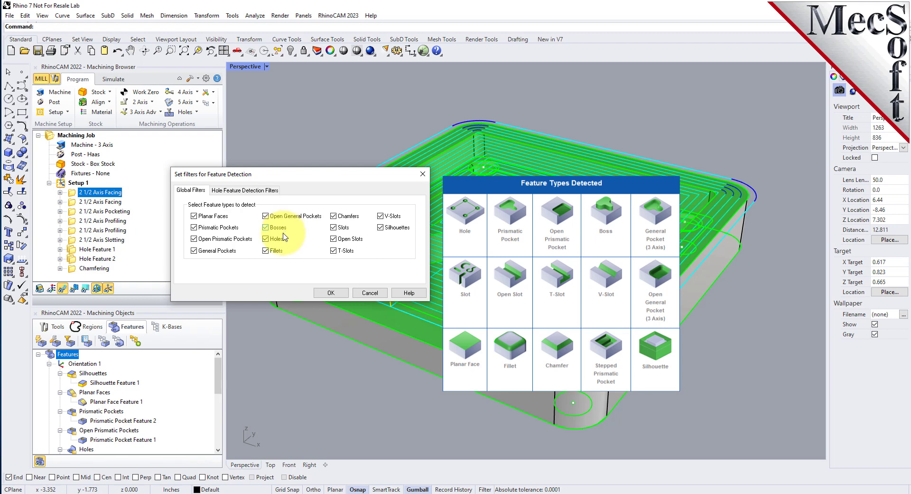
{"action": "left_click", "coordinate": [281, 243]}
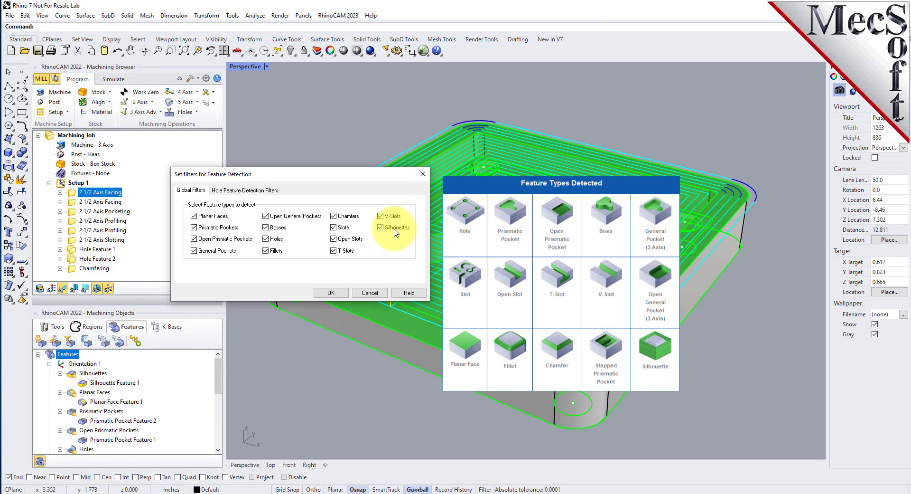
{"action": "left_click", "coordinate": [331, 292]}
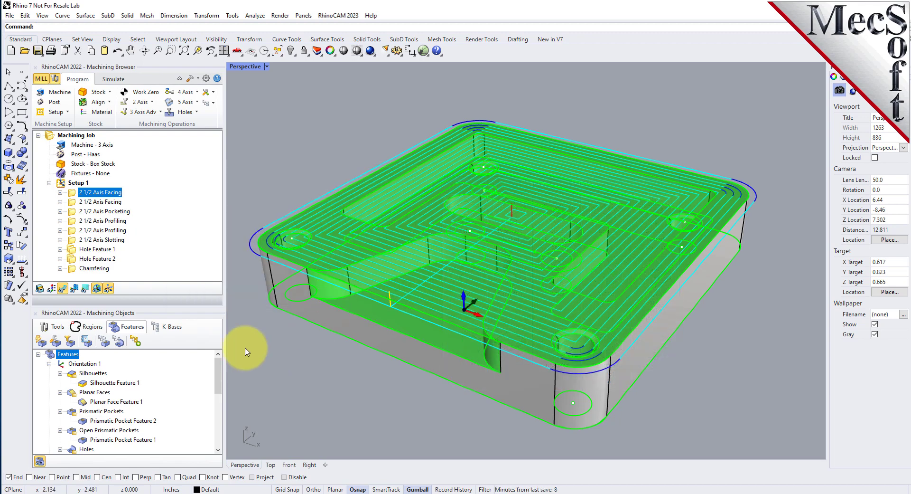
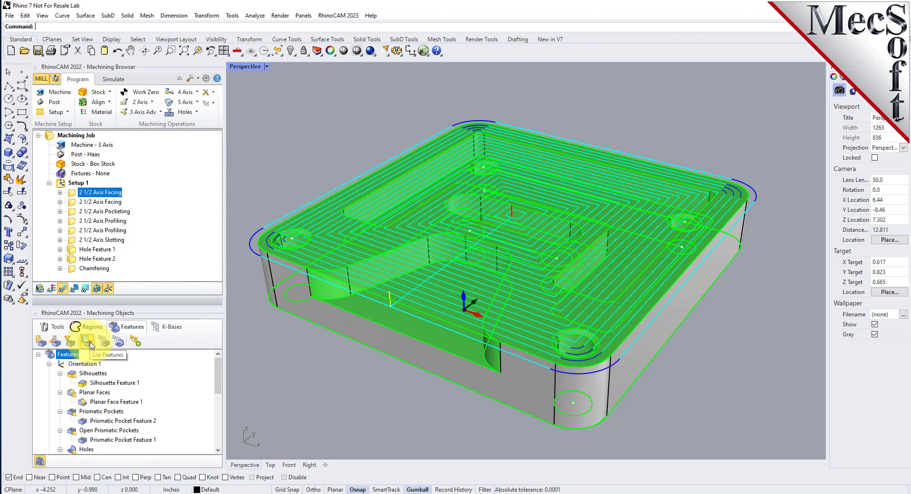
List the detected features in an enlarged information window and review Orientation 1, Orientation 2 and the parameters of Hole Feature 1
{"action": "left_click", "coordinate": [90, 343]}
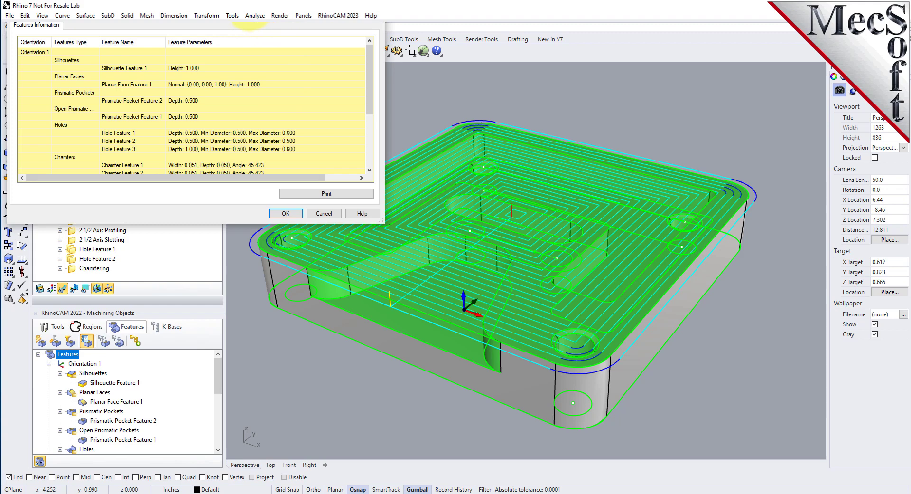
{"action": "left_click_drag", "start_coordinate": [250, 21], "coordinate": [411, 57]}
{"action": "left_click_drag", "start_coordinate": [357, 274], "coordinate": [359, 381]}
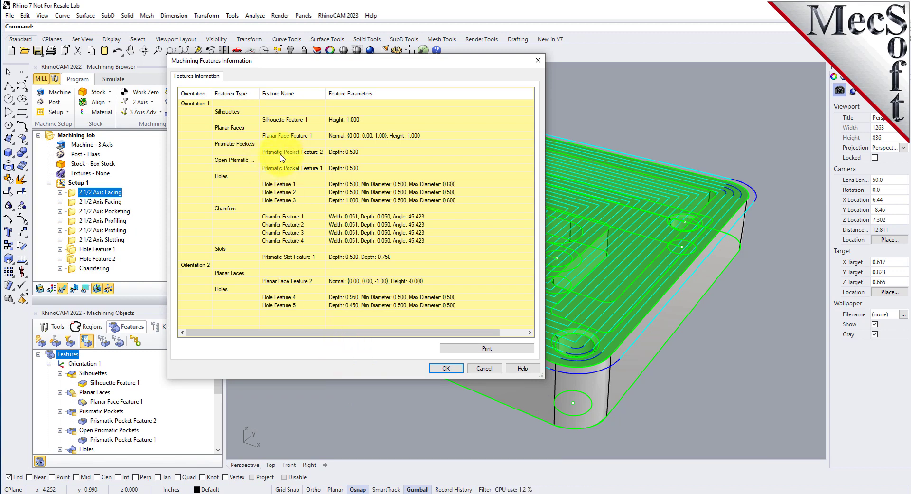
{"action": "left_click", "coordinate": [204, 104]}
{"action": "left_click", "coordinate": [203, 265]}
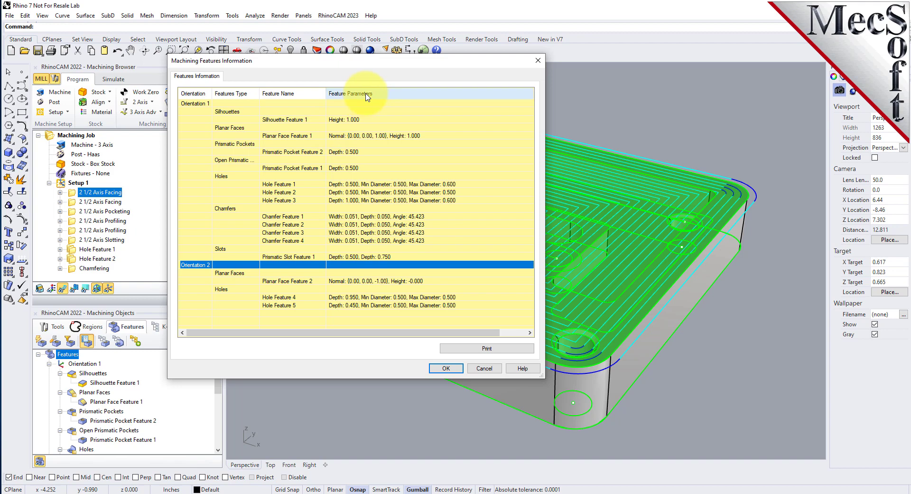
{"action": "left_click", "coordinate": [370, 185]}
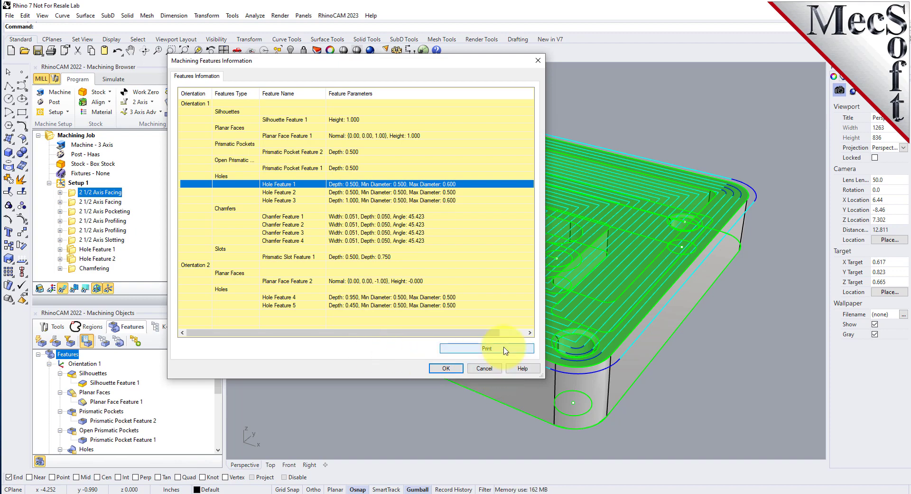
{"action": "left_click", "coordinate": [447, 369]}
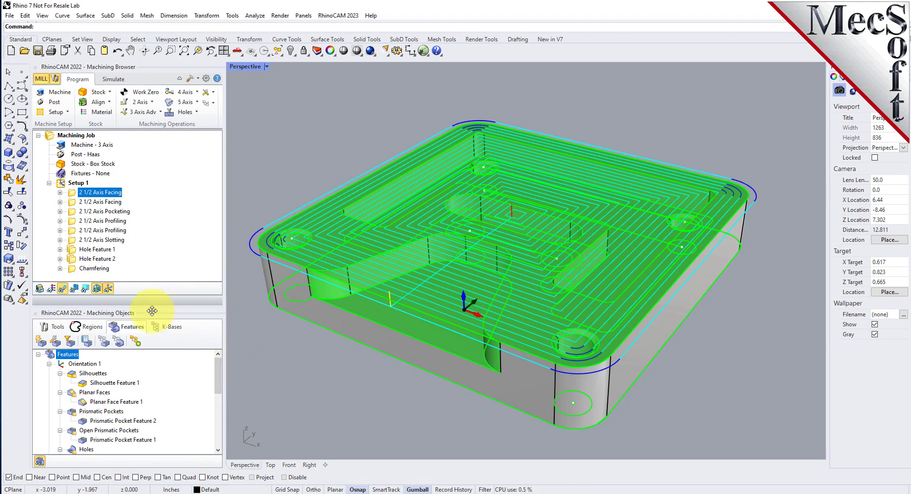
Open the dialog associating milling features with AFM operations and read through its Knowledge Base for Milling Features help topic
{"action": "left_click", "coordinate": [107, 345]}
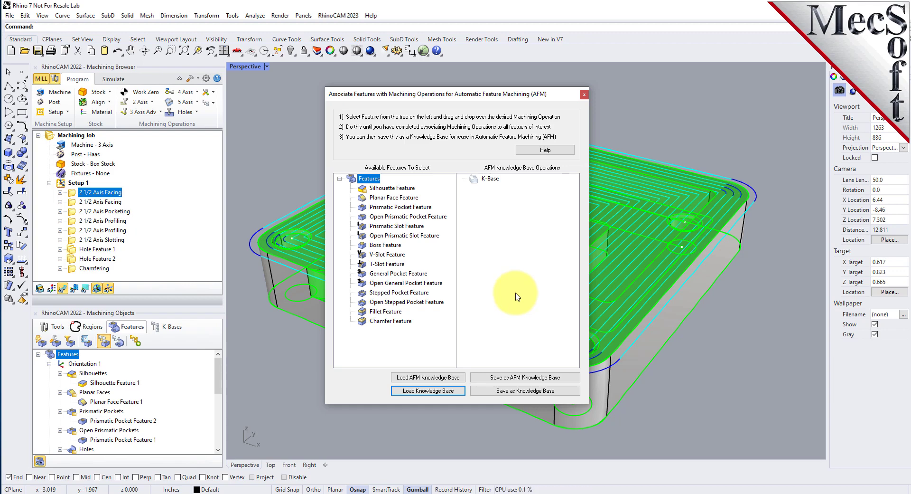
{"action": "left_click", "coordinate": [532, 150]}
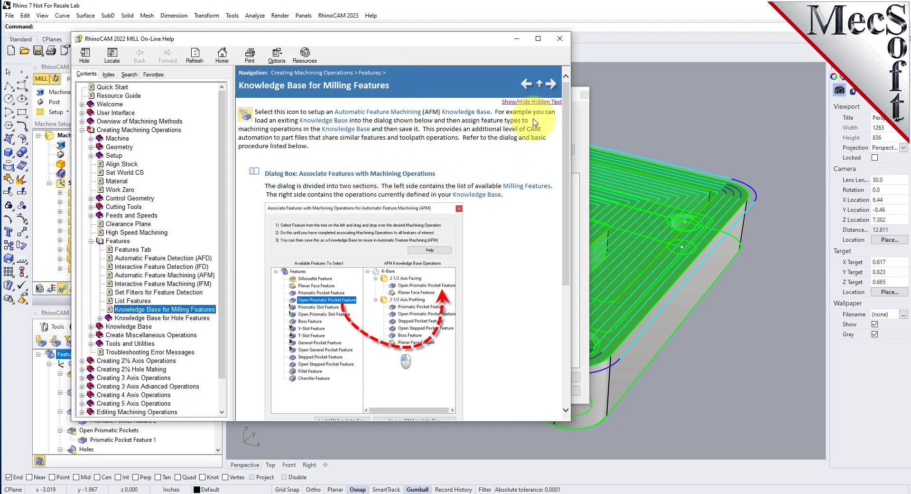
{"action": "left_click", "coordinate": [523, 102]}
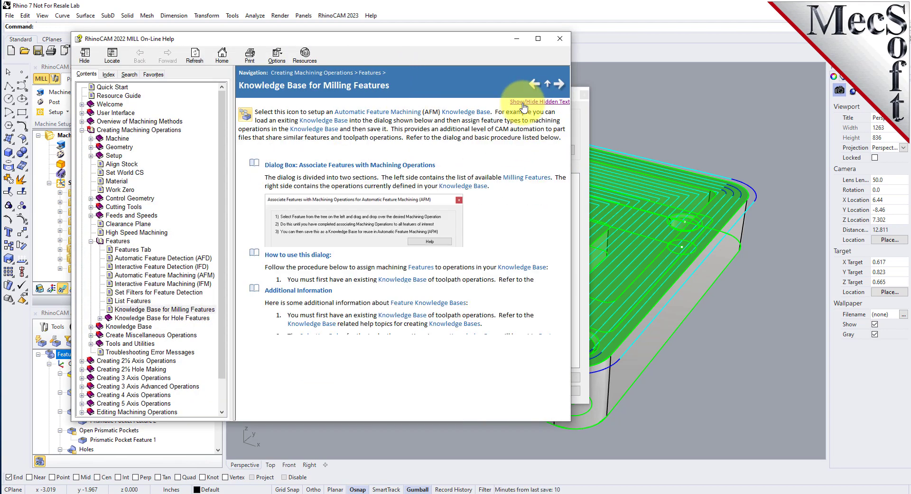
{"action": "scroll", "coordinate": [503, 183], "scroll_direction": "down", "scroll_amount": 10}
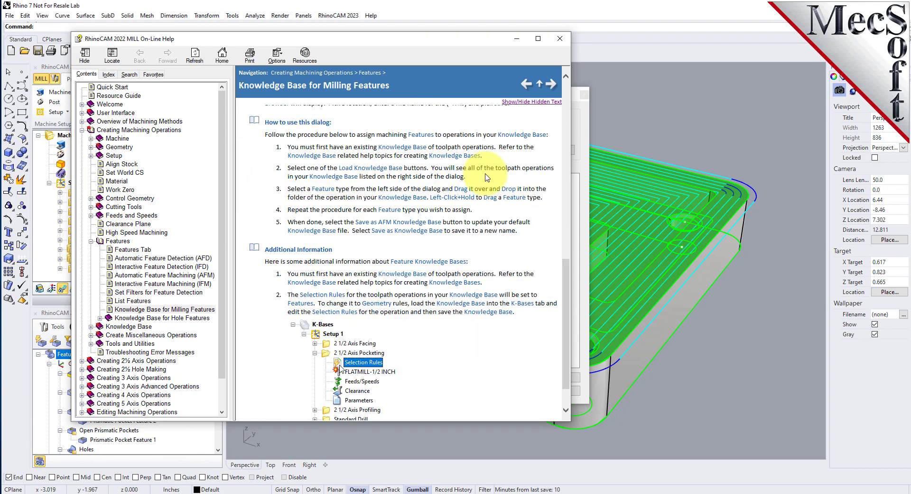
{"action": "scroll", "coordinate": [485, 185], "scroll_direction": "down", "scroll_amount": 1}
{"action": "scroll", "coordinate": [483, 203], "scroll_direction": "up", "scroll_amount": 10}
{"action": "scroll", "coordinate": [483, 203], "scroll_direction": "up", "scroll_amount": 3}
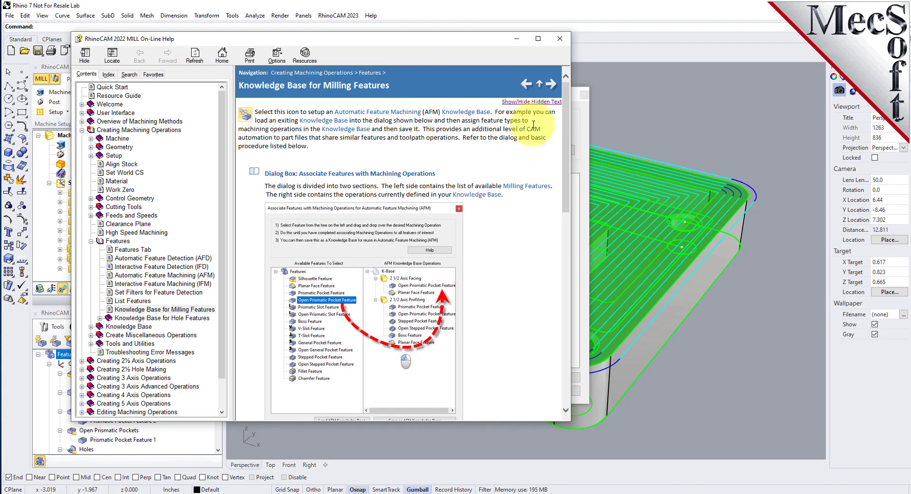
{"action": "left_click", "coordinate": [560, 41]}
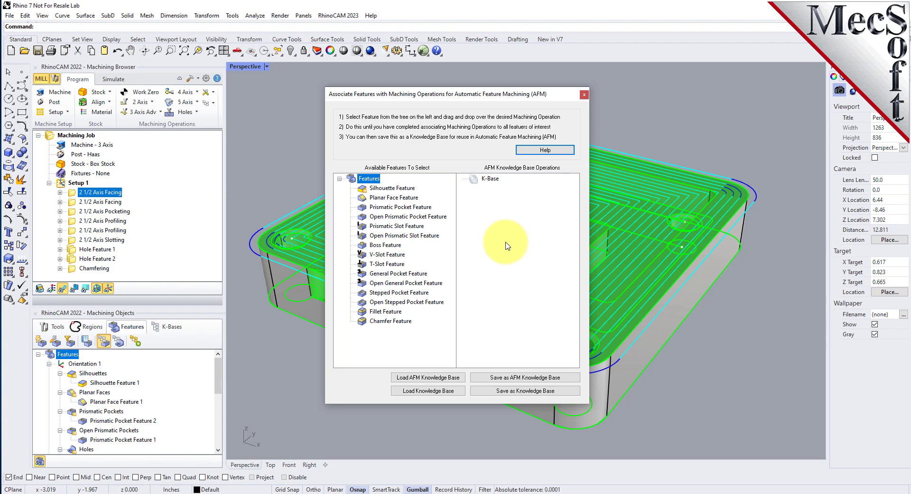
Load the AFM knowledge base and collapse its 2 1/2 Axis Roughing, Facing, Pocketing, Profiling and Slotting operations
{"action": "left_click", "coordinate": [460, 379]}
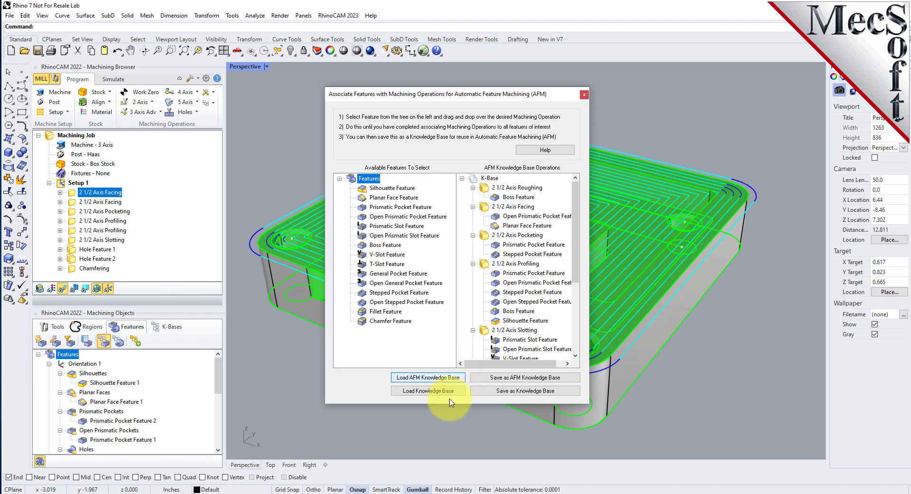
{"action": "left_click", "coordinate": [472, 188]}
{"action": "left_click", "coordinate": [472, 196]}
{"action": "left_click", "coordinate": [472, 207]}
{"action": "left_click", "coordinate": [472, 216]}
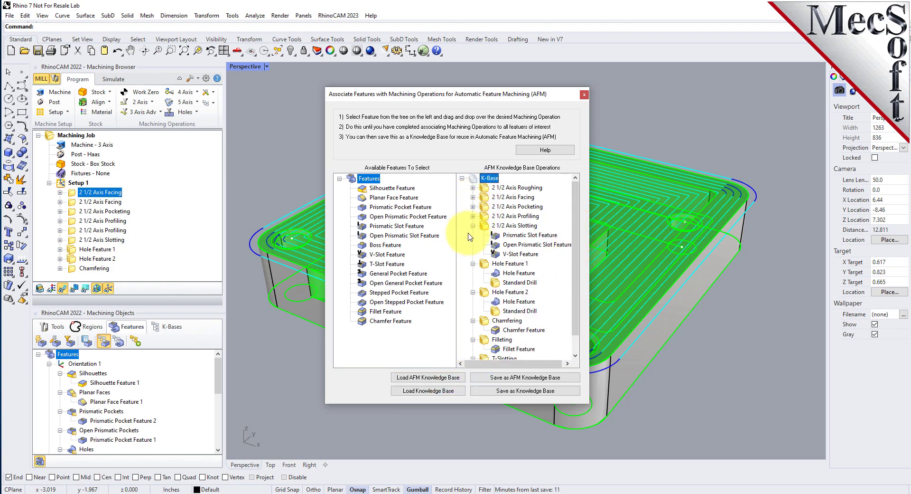
{"action": "left_click", "coordinate": [473, 226]}
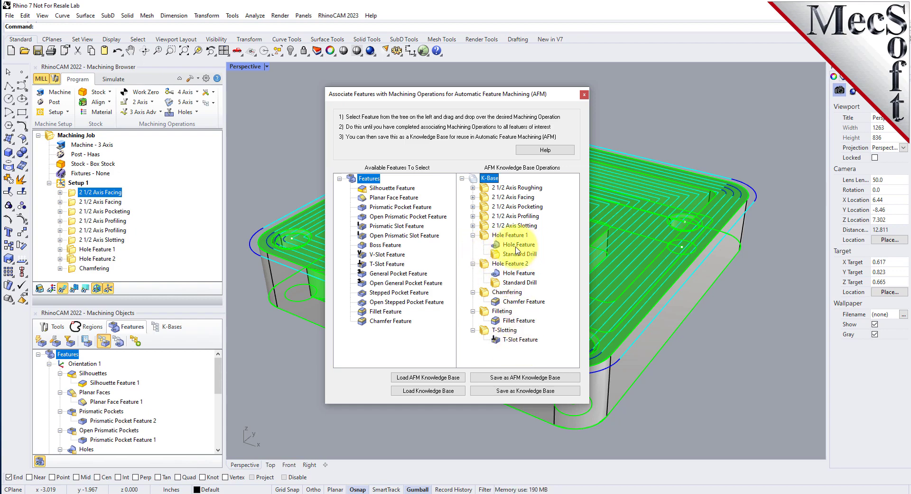
Examine the feature types assigned to 2 1/2 Axis Pocketing and the knowledge base operations associated with Boss Feature
{"action": "left_click", "coordinate": [473, 207]}
{"action": "left_click", "coordinate": [522, 216]}
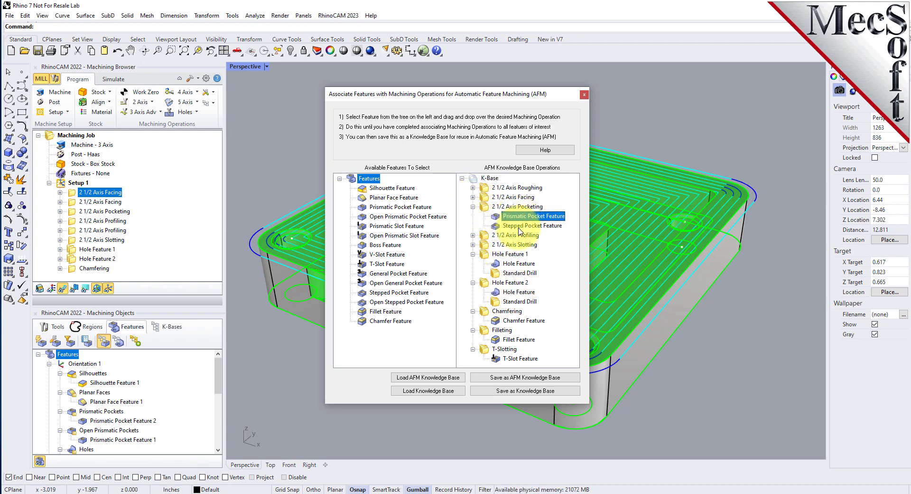
{"action": "left_click", "coordinate": [520, 225]}
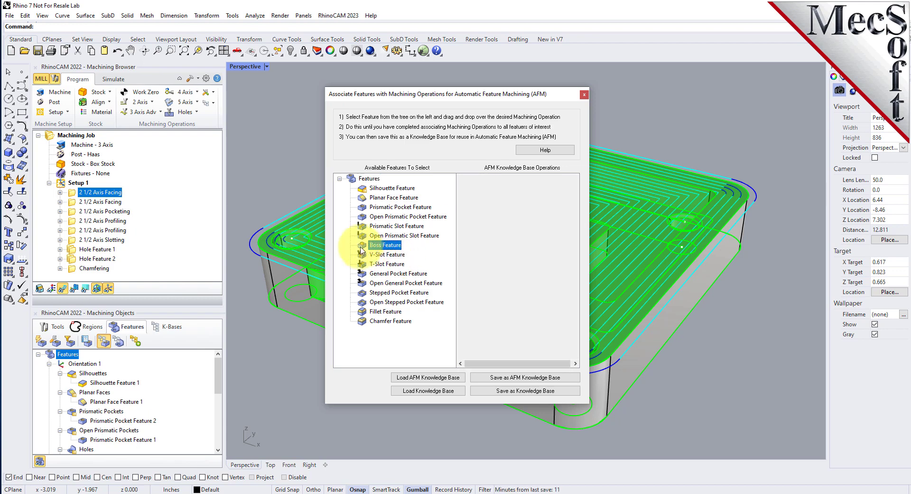
{"action": "mouse_move", "coordinate": [373, 251]}
{"action": "left_mouse_down"}
{"action": "mouse_move", "coordinate": [422, 280]}
{"action": "mouse_move", "coordinate": [522, 239]}
{"action": "mouse_move", "coordinate": [412, 270]}
{"action": "mouse_move", "coordinate": [384, 250]}
{"action": "left_mouse_up"}
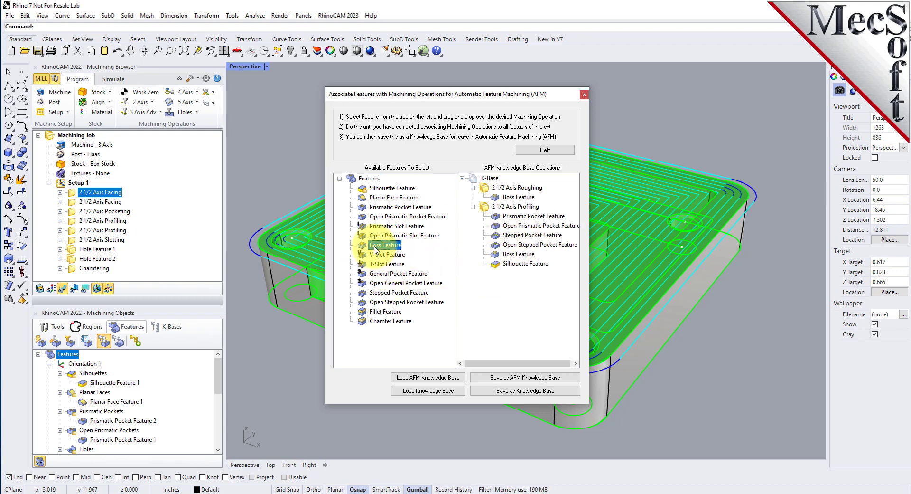
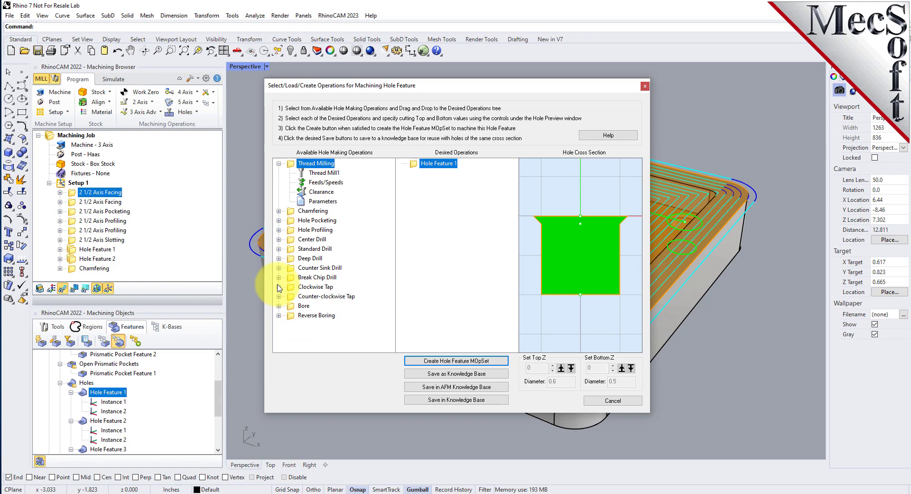
Add the Center Drill, Standard Drill and Chamfering operations, in that order, to the desired operations of Hole Feature 1
{"action": "left_click_drag", "start_coordinate": [292, 239], "coordinate": [418, 171]}
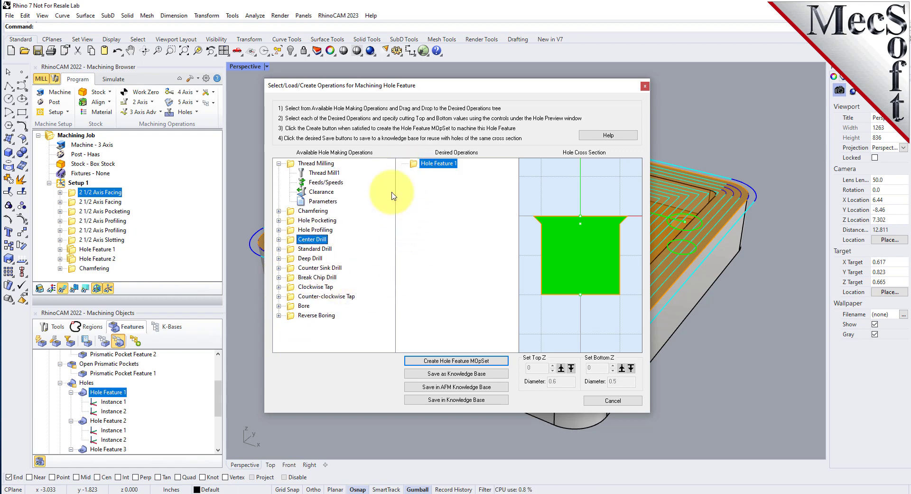
{"action": "left_click_drag", "start_coordinate": [306, 239], "coordinate": [448, 189]}
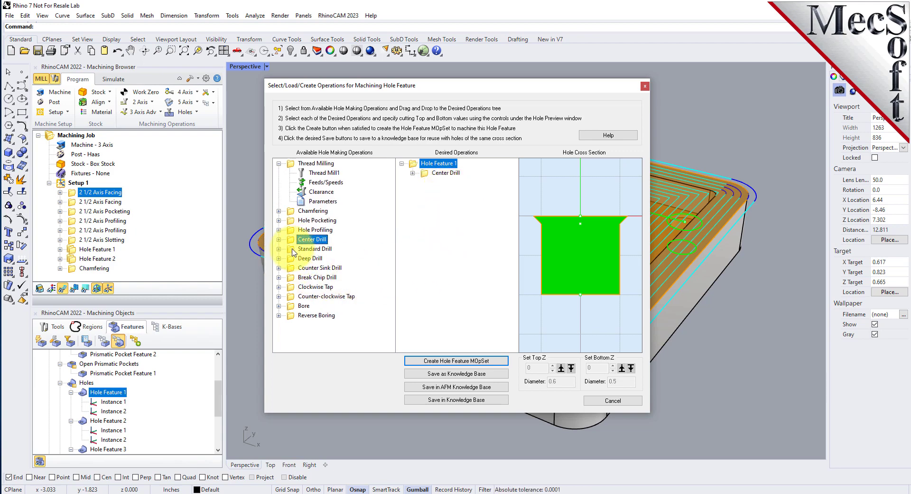
{"action": "left_click_drag", "start_coordinate": [294, 252], "coordinate": [448, 199]}
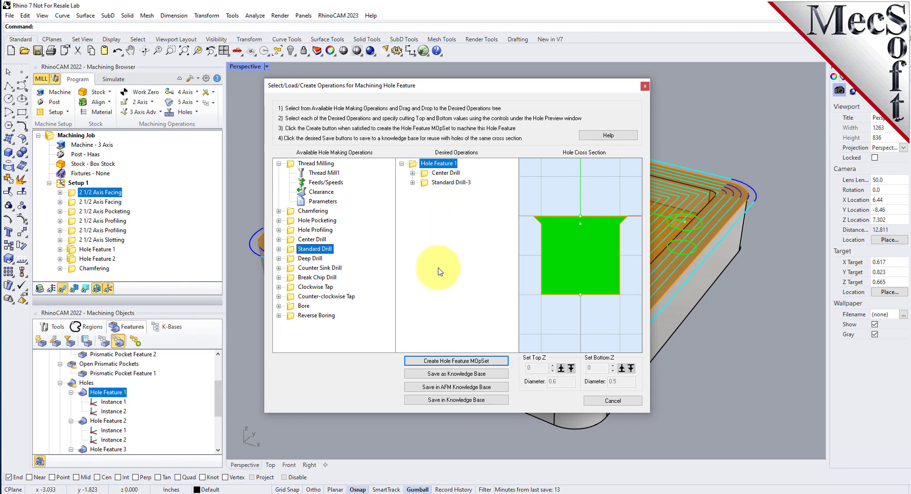
{"action": "left_click_drag", "start_coordinate": [312, 211], "coordinate": [444, 199]}
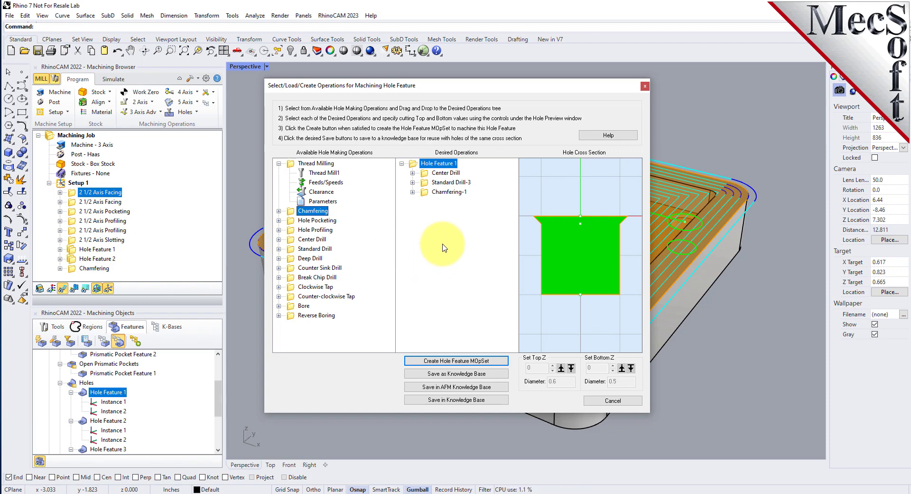
Check the cut range of each desired operation of Hole Feature 1 and set the Center Drill's bottom Z to -0.05
{"action": "left_click", "coordinate": [426, 177]}
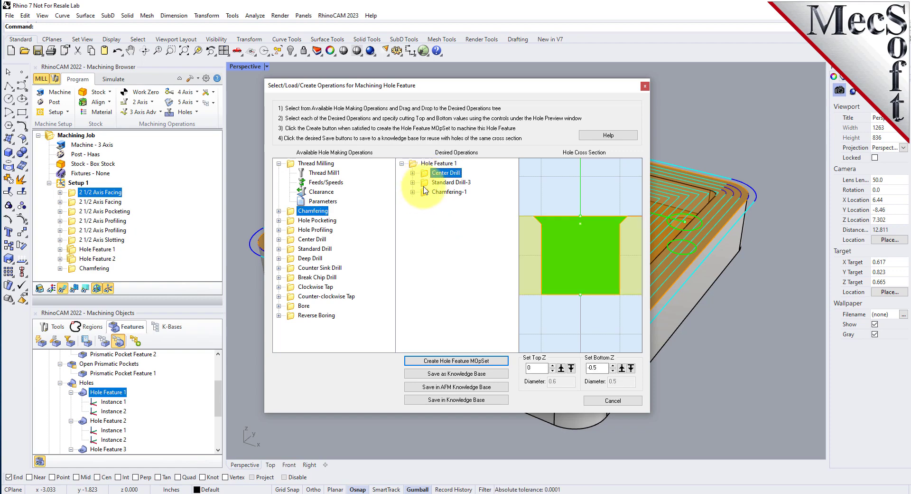
{"action": "left_click", "coordinate": [426, 186]}
{"action": "left_click", "coordinate": [425, 196]}
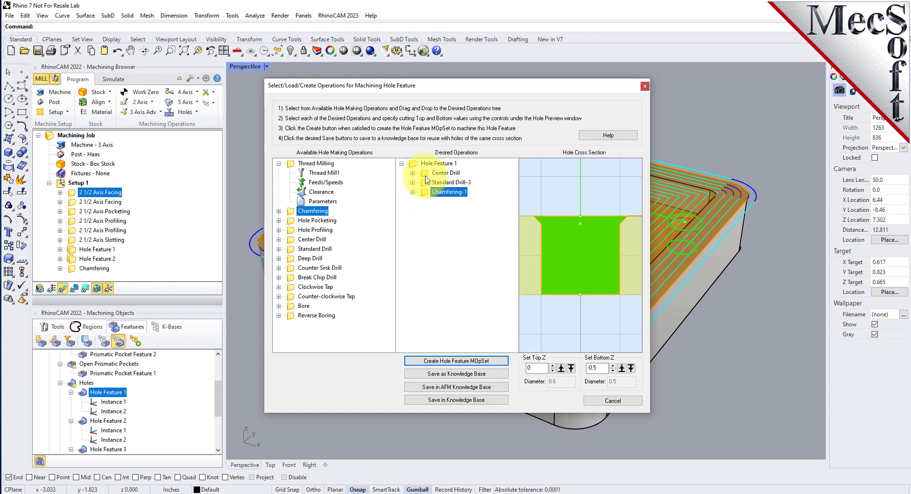
{"action": "left_click", "coordinate": [424, 176]}
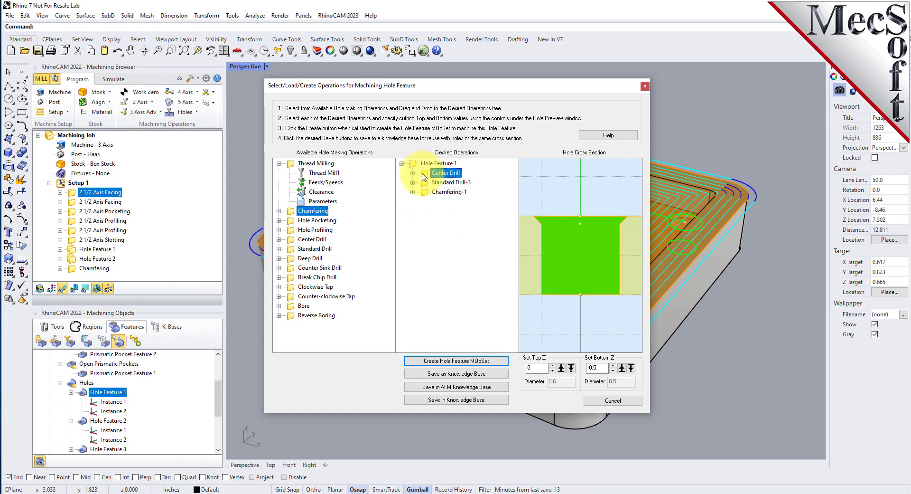
{"action": "left_click", "coordinate": [622, 369]}
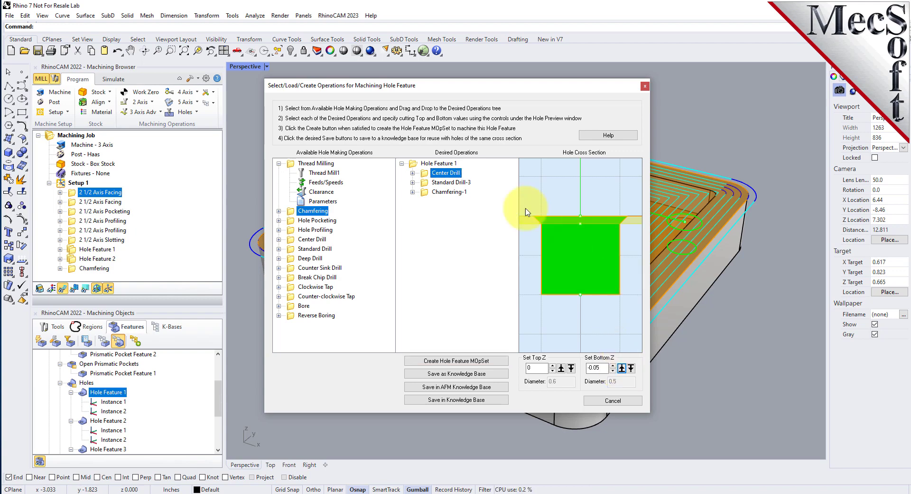
Set the bottom Z of the Chamfering operation to -0.05 and leave the hole operations dialog without saving
{"action": "left_click", "coordinate": [427, 185]}
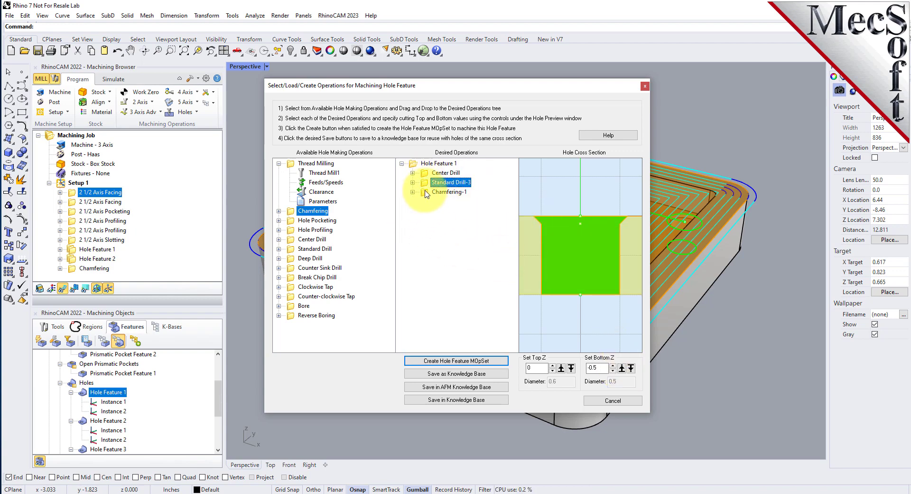
{"action": "left_click", "coordinate": [447, 192]}
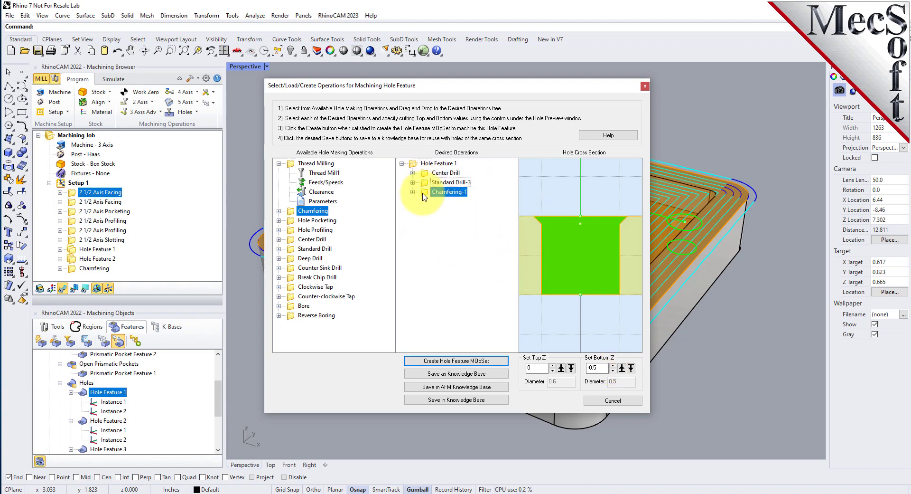
{"action": "left_click", "coordinate": [622, 369]}
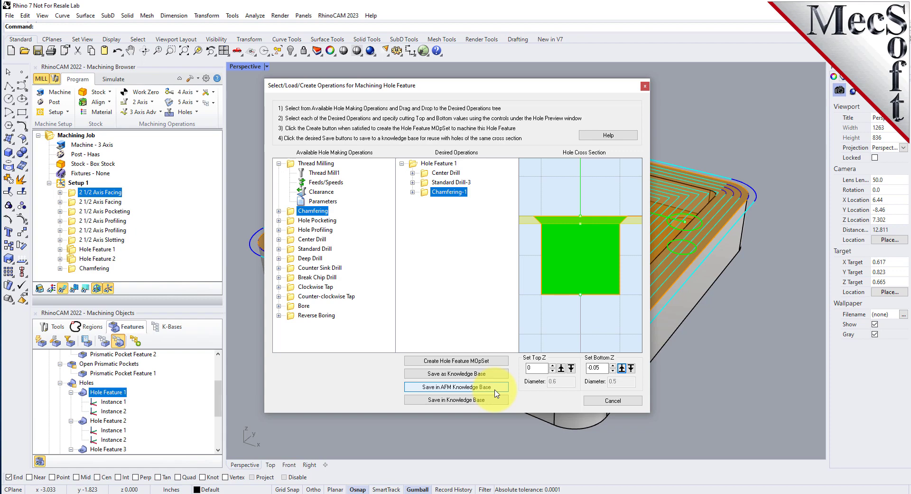
{"action": "left_click", "coordinate": [630, 404]}
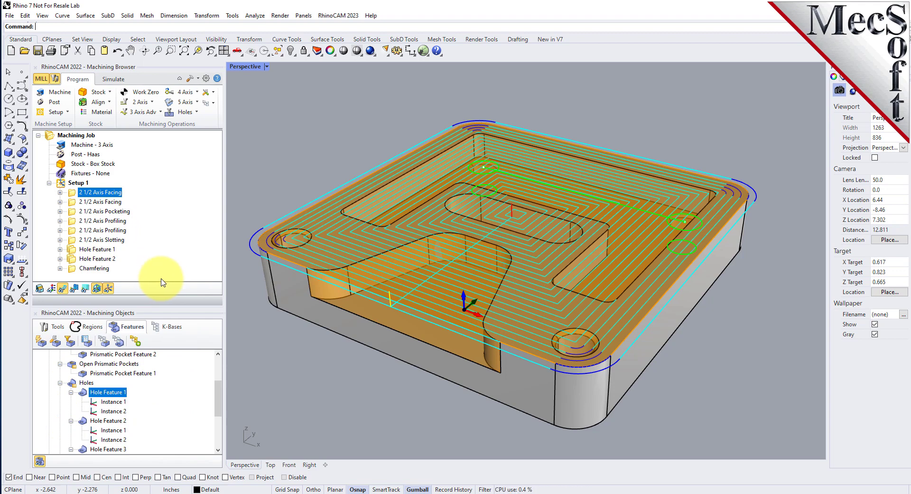
Regenerate the first 2 1/2 Axis Facing operation with a stepover of 40% of the tool diameter and linear cuts
{"action": "double_click", "coordinate": [74, 193]}
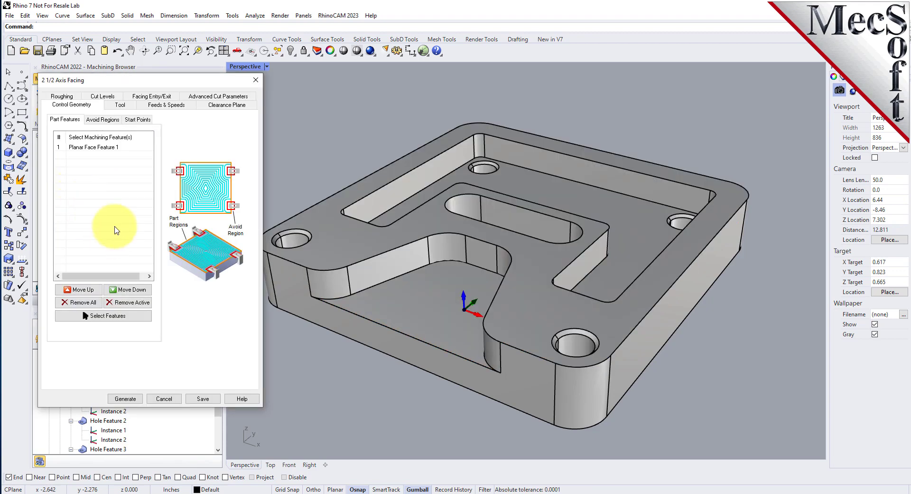
{"action": "left_click", "coordinate": [124, 106]}
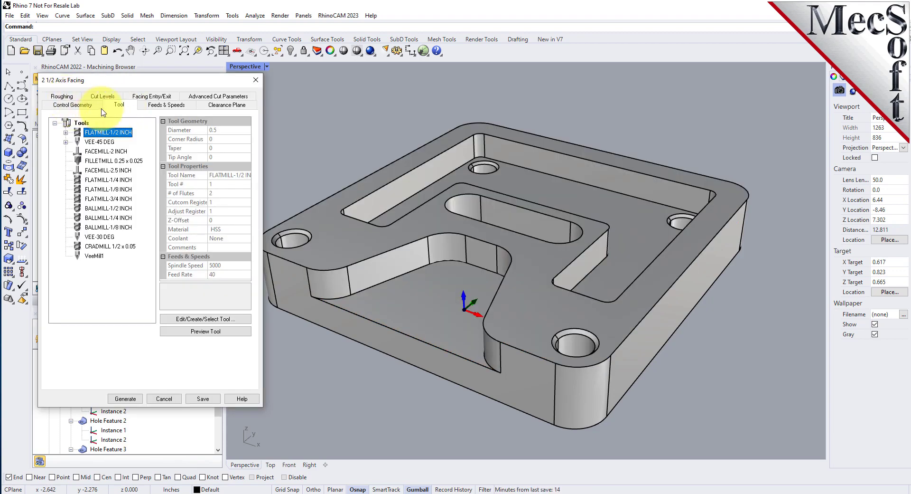
{"action": "left_click", "coordinate": [69, 96]}
{"action": "double_click", "coordinate": [124, 264]}
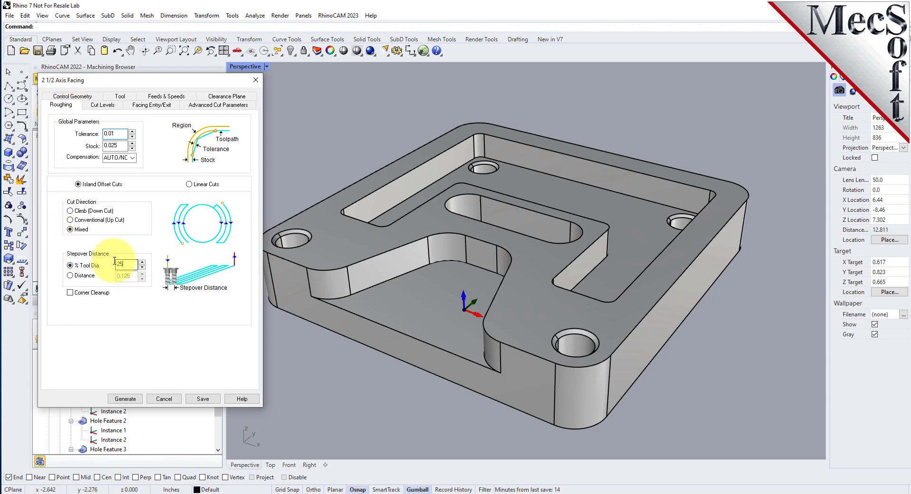
{"action": "type", "text": "40"}
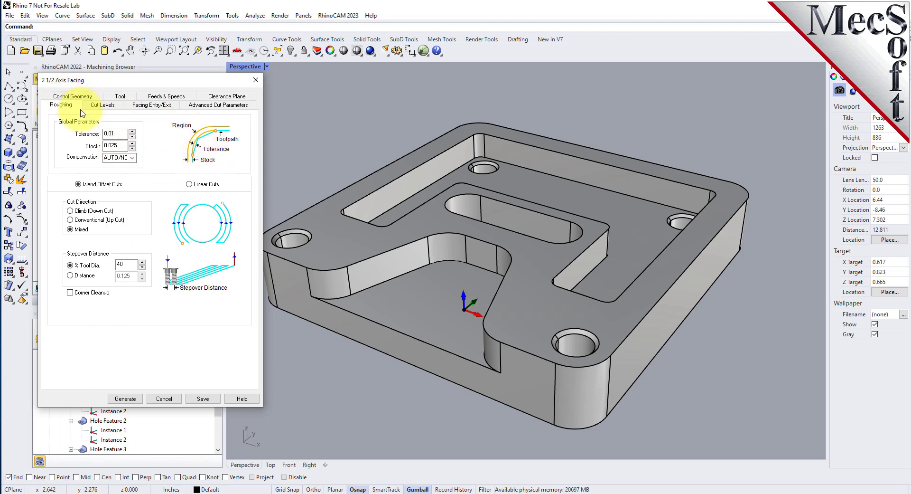
{"action": "left_click", "coordinate": [211, 106]}
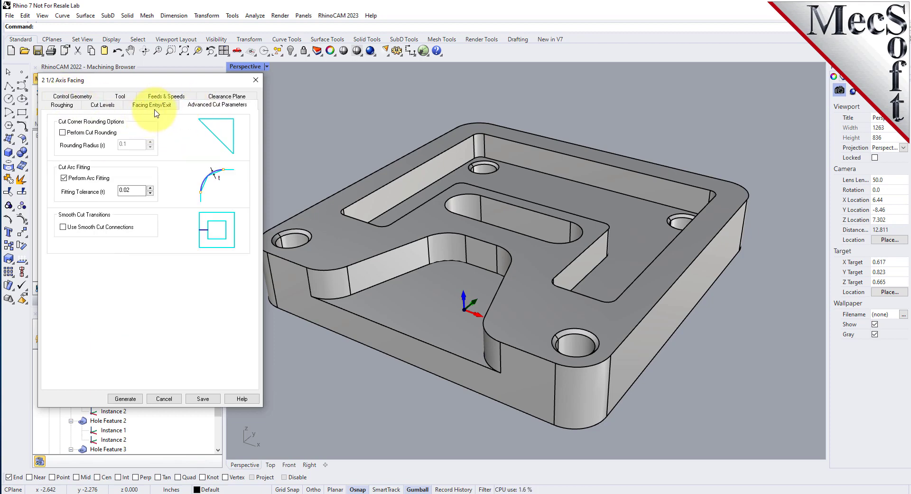
{"action": "left_click", "coordinate": [70, 107]}
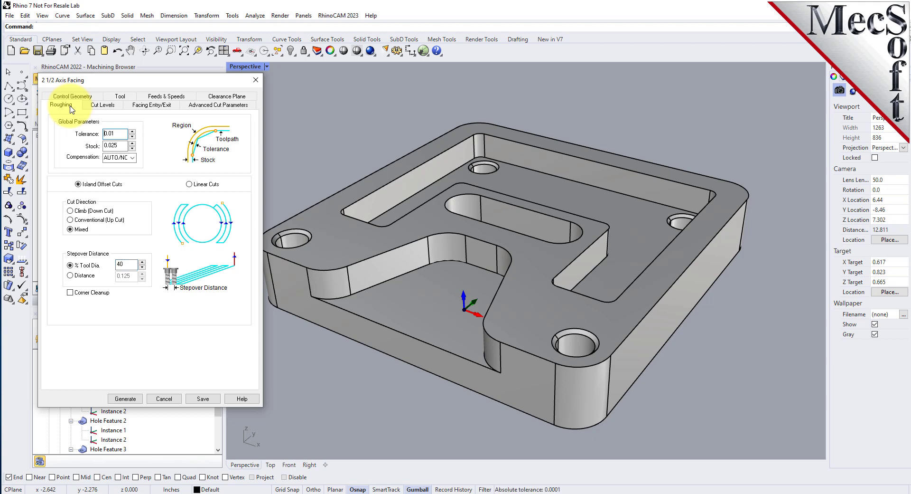
{"action": "left_click", "coordinate": [189, 182]}
{"action": "left_click", "coordinate": [126, 398]}
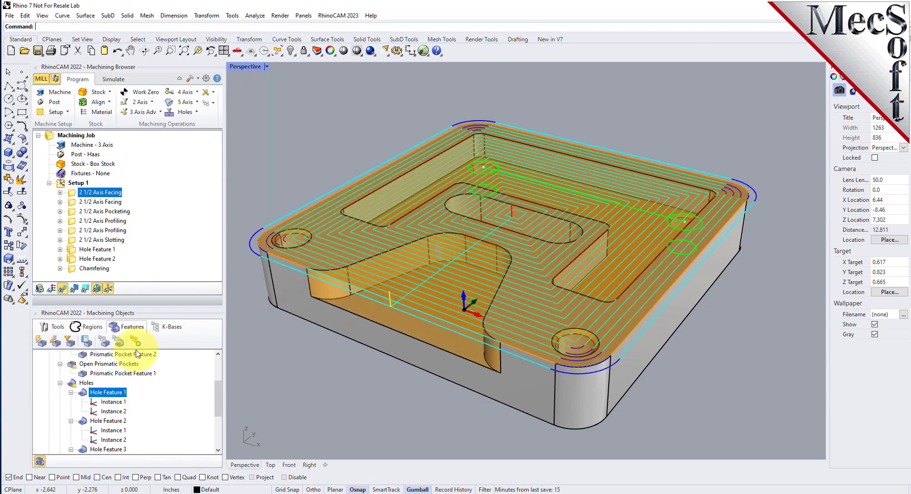
Regenerate the 2 1/2 Axis Pocketing operation with the High Speed cut pattern
{"action": "double_click", "coordinate": [75, 213]}
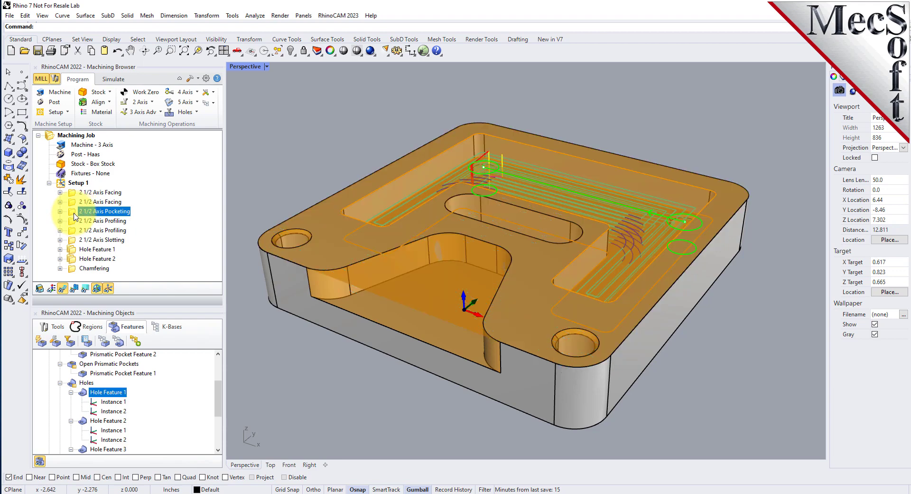
{"action": "left_click", "coordinate": [62, 96]}
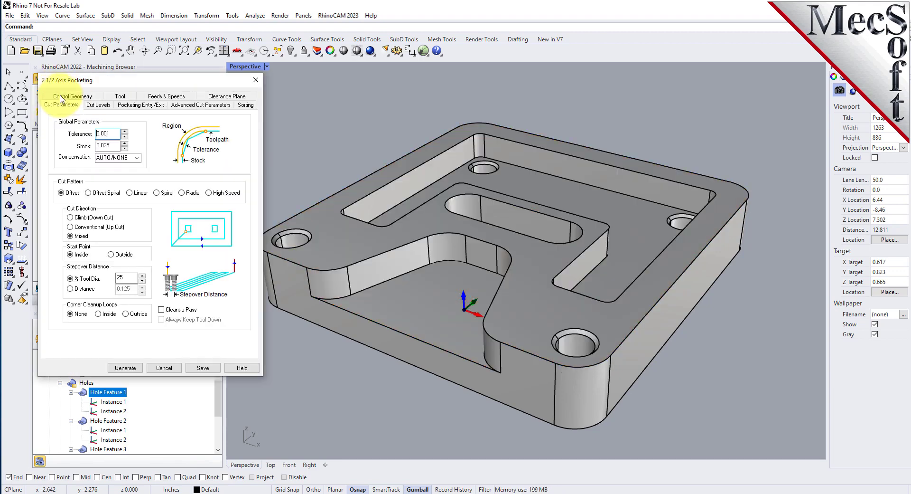
{"action": "left_click", "coordinate": [208, 192]}
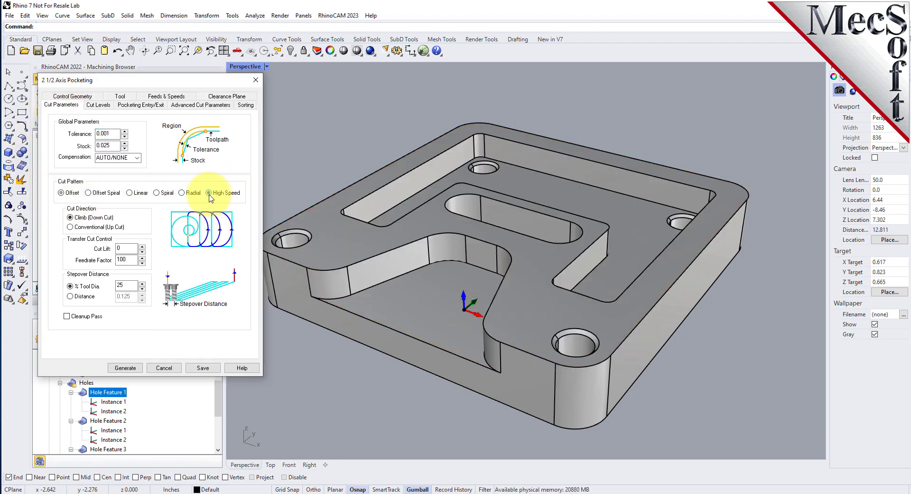
{"action": "left_click", "coordinate": [125, 368]}
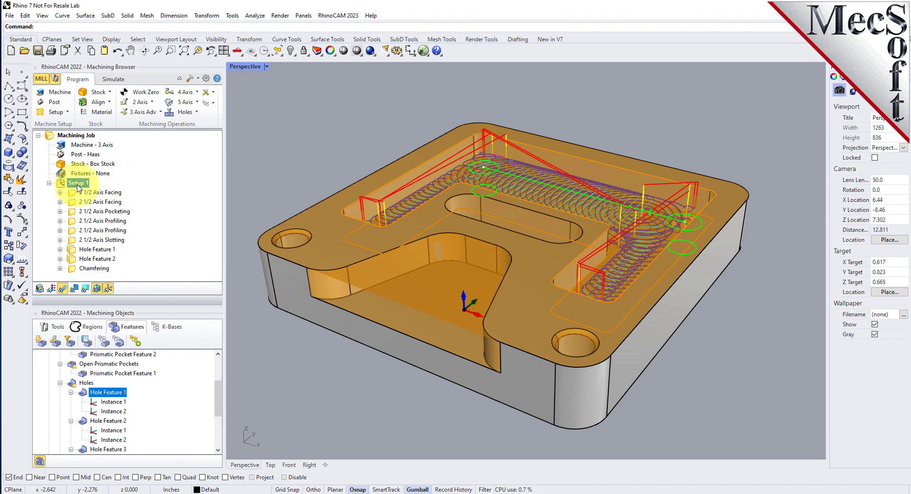
Start saving Setup 1 as a knowledge base, locate DefaultAFM_INCH.vkb in RhinoCAM 2022 for Rhino 7.0's FeatureBasedMachiningKBs folder, and cancel the save
{"action": "left_click", "coordinate": [63, 184]}
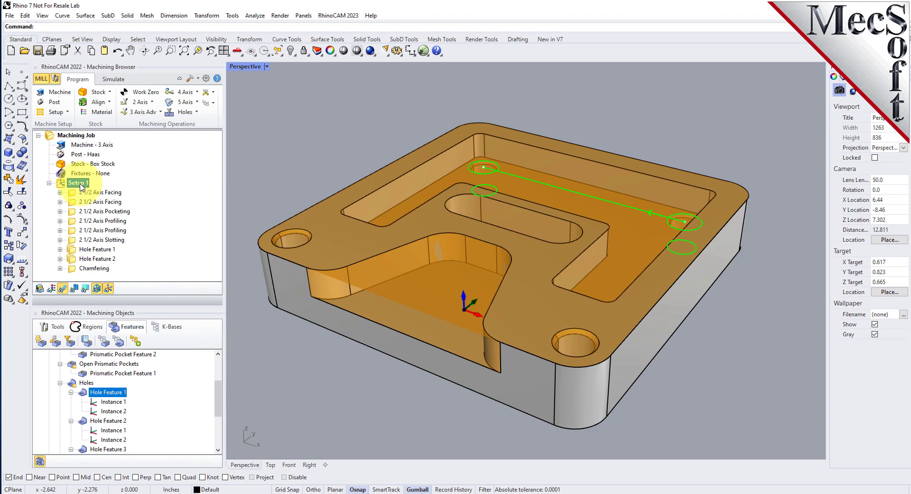
{"action": "right_click", "coordinate": [80, 185]}
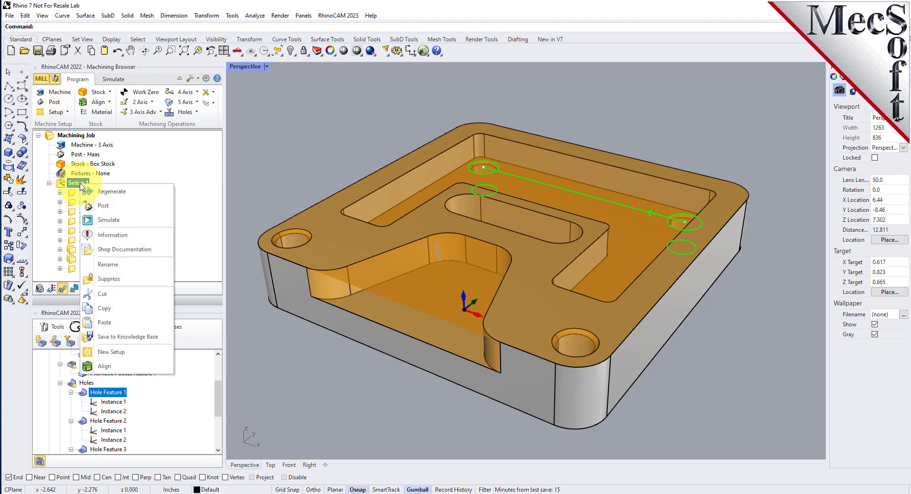
{"action": "left_click", "coordinate": [166, 336]}
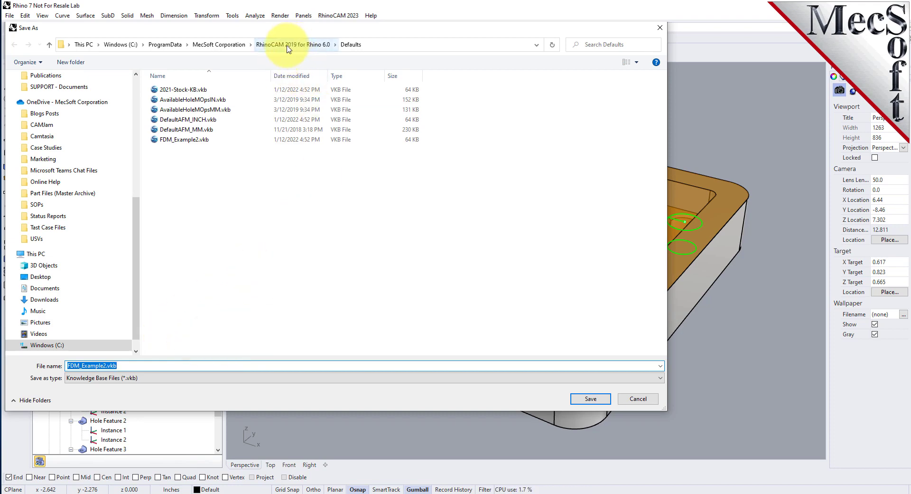
{"action": "left_click", "coordinate": [229, 44]}
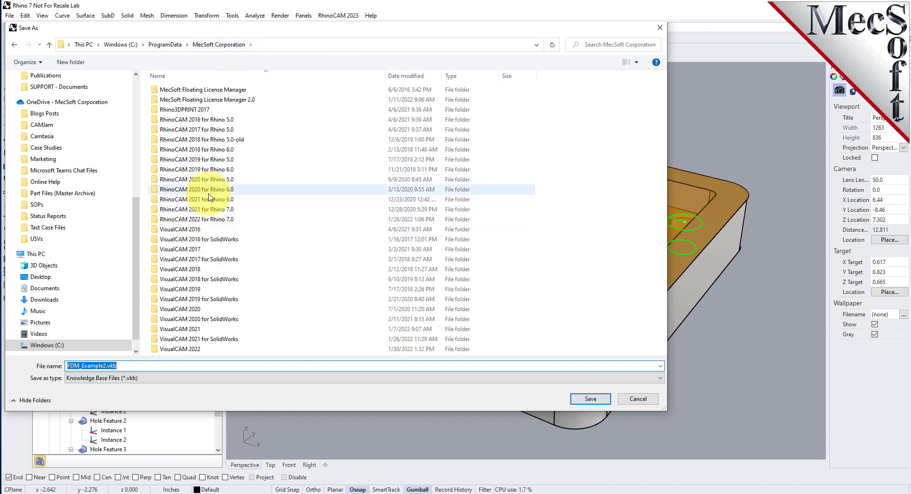
{"action": "double_click", "coordinate": [205, 219]}
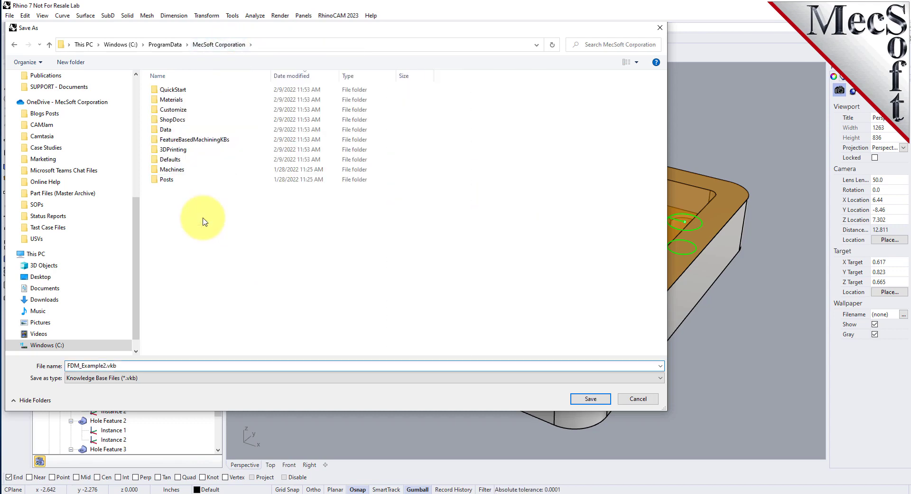
{"action": "double_click", "coordinate": [218, 139]}
{"action": "left_click", "coordinate": [180, 93]}
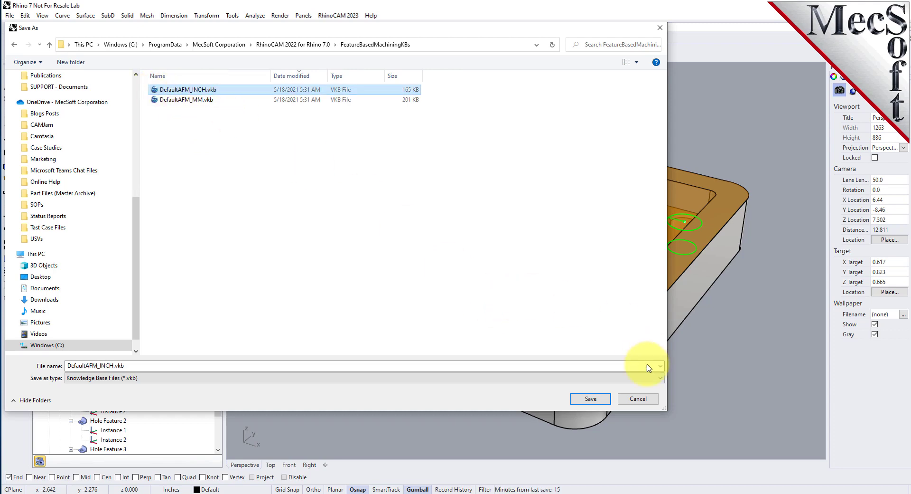
{"action": "left_click", "coordinate": [637, 399]}
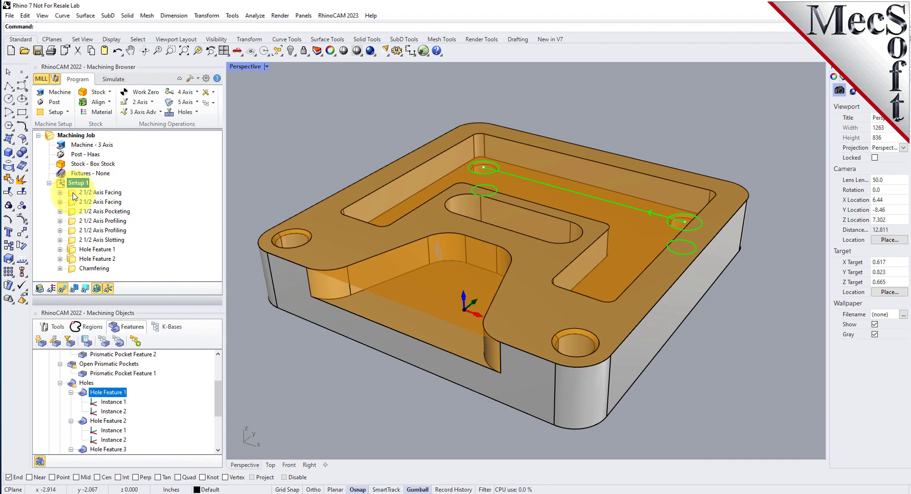
Delete all machining operations under Setup 1 and Setup 1 itself from the machining job
{"action": "key", "text": "Delete"}
{"action": "key", "text": "Delete"}
{"action": "key", "text": "Delete"}
{"action": "key", "text": "Delete"}
{"action": "key", "text": "Delete"}
{"action": "key", "text": "Delete"}
{"action": "key", "text": "Delete"}
{"action": "key", "text": "Delete"}
{"action": "key", "text": "Delete"}
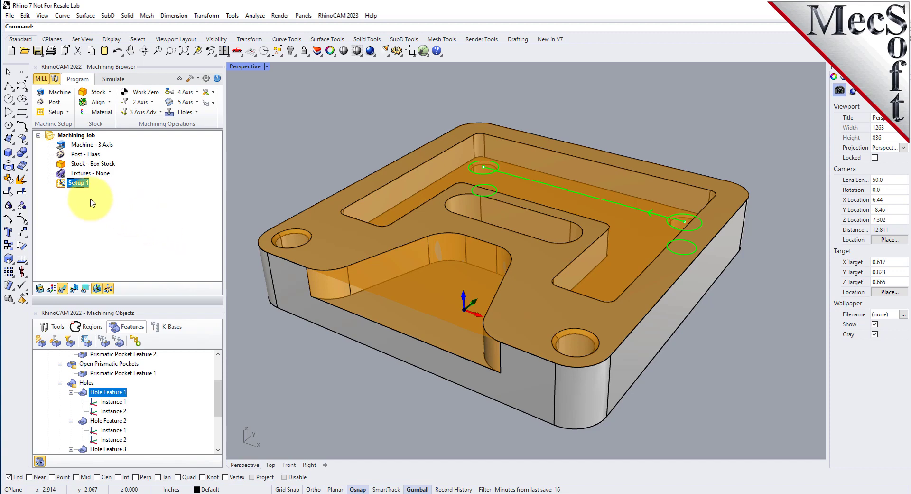
{"action": "key", "text": "Delete"}
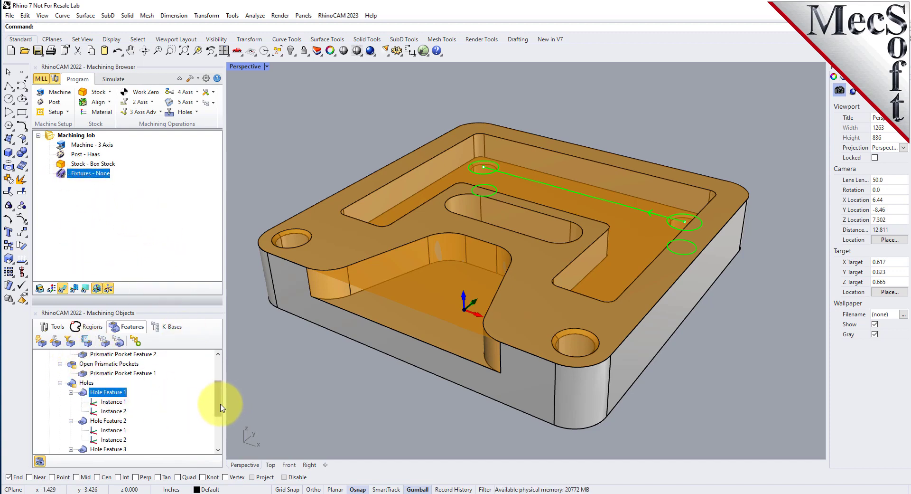
Delete all detected machining features of the part
{"action": "scroll", "coordinate": [95, 375], "scroll_direction": "up", "scroll_amount": 5}
{"action": "left_click", "coordinate": [68, 354]}
{"action": "key", "text": "Delete"}
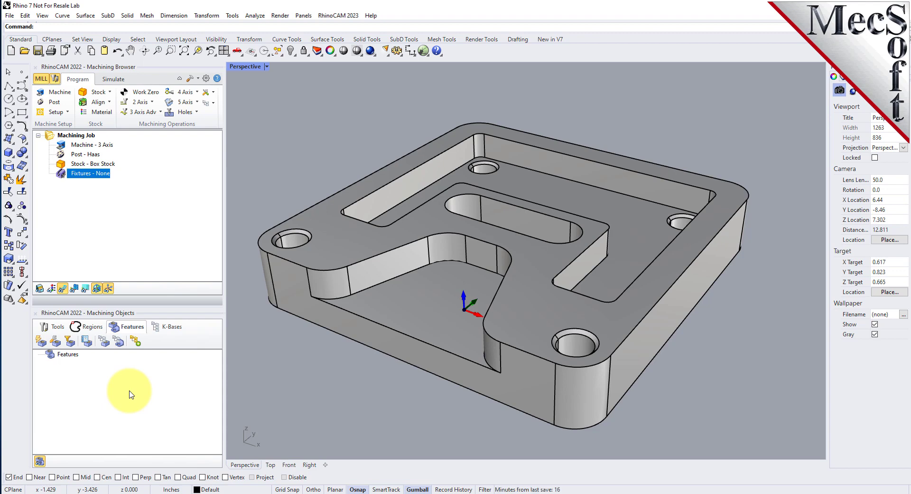
Run Interactive Feature Detection on the floor face of the large L-shaped pocket and highlight its planar face, hole and chamfer features
{"action": "left_click", "coordinate": [56, 343]}
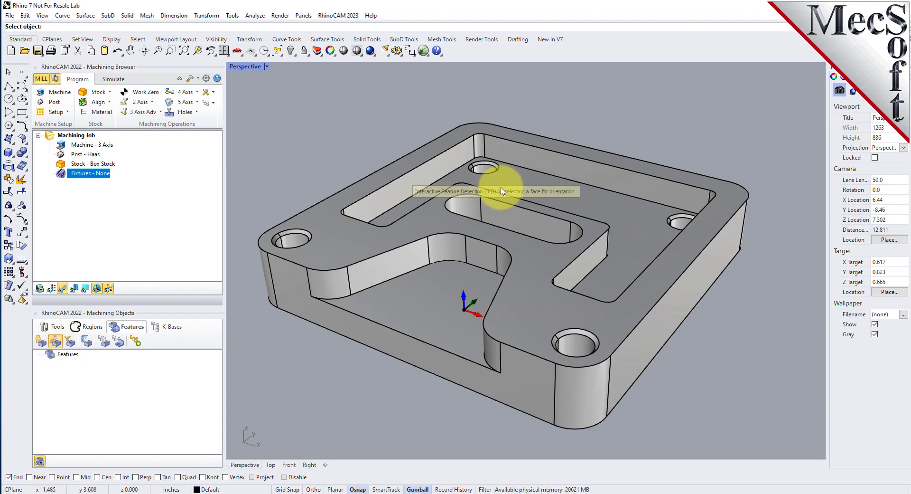
{"action": "left_click", "coordinate": [627, 215]}
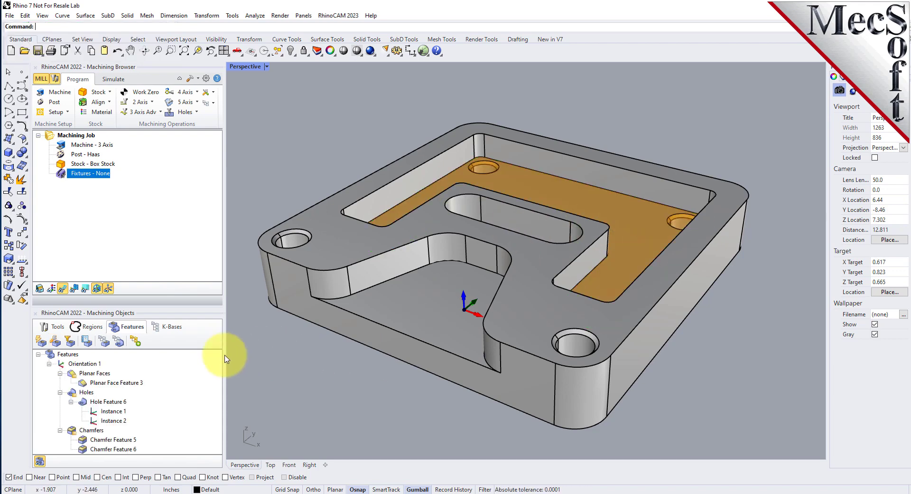
{"action": "left_click", "coordinate": [110, 383]}
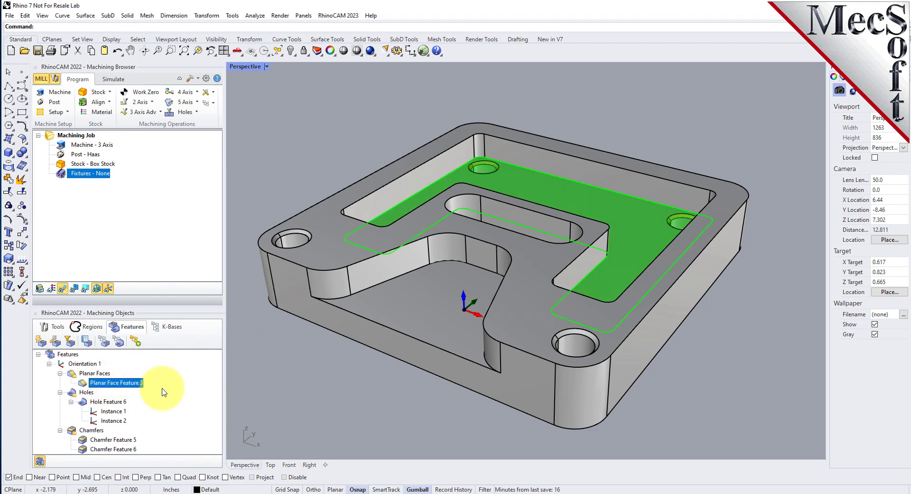
{"action": "left_click", "coordinate": [109, 402]}
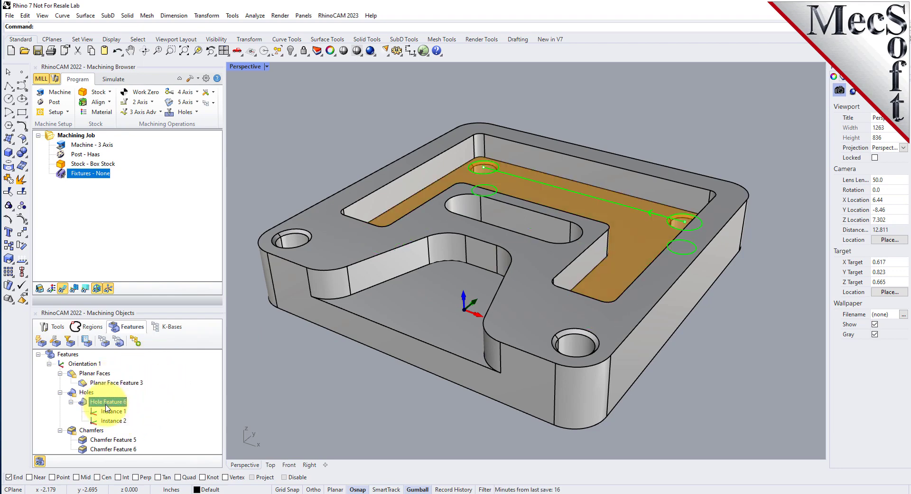
{"action": "left_click", "coordinate": [97, 432]}
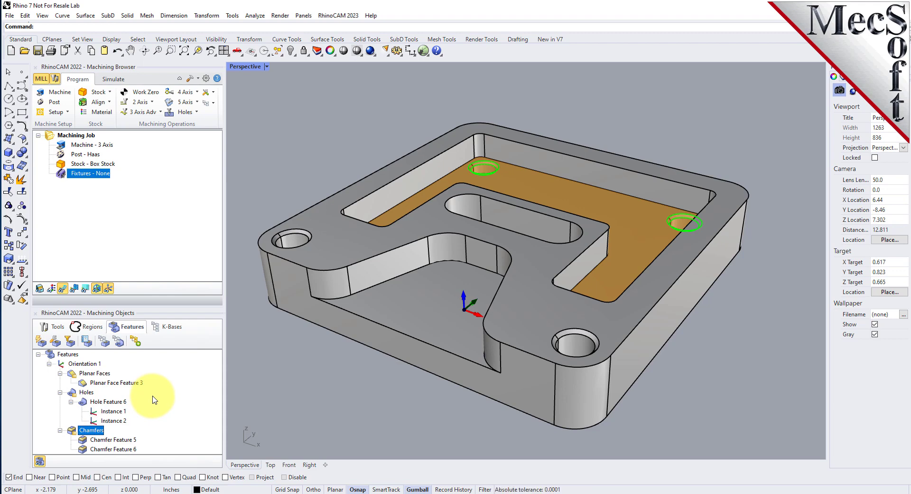
{"action": "left_click", "coordinate": [69, 354]}
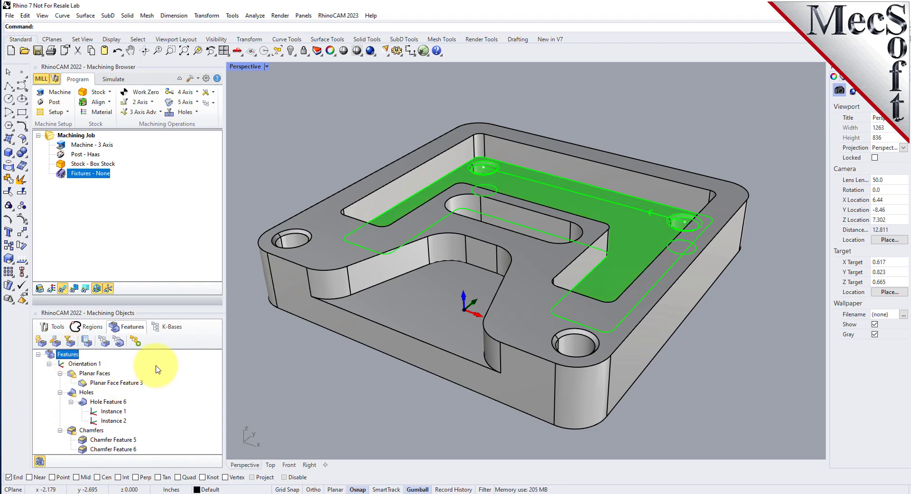
Generate machining operations from the interactively detected pocket face features with Automatic Feature Machining
{"action": "left_click", "coordinate": [135, 341]}
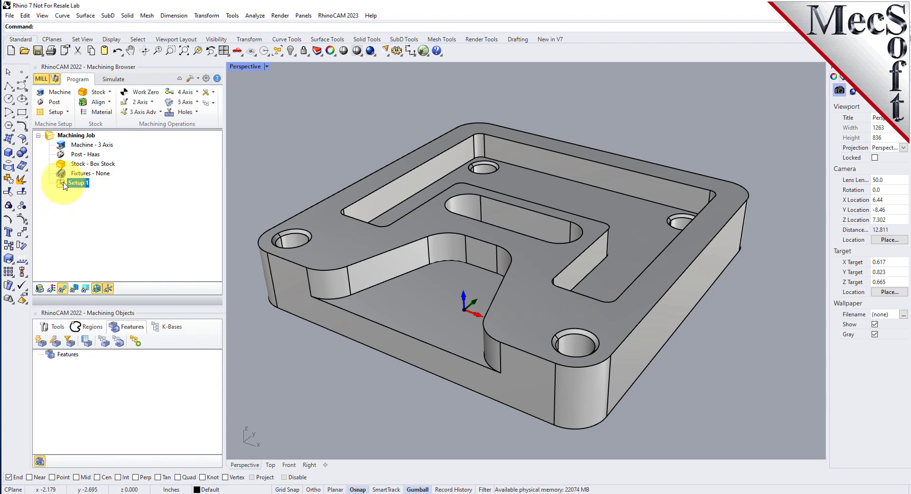
Run Automatic Feature Detection on the whole part and generate operations for all features with Automatic Feature Machining
{"action": "left_click", "coordinate": [41, 342]}
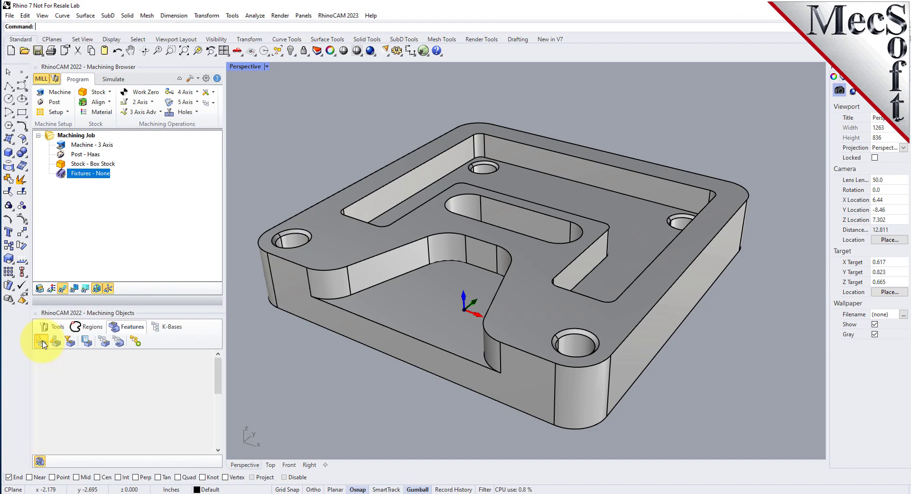
{"action": "left_click", "coordinate": [135, 341]}
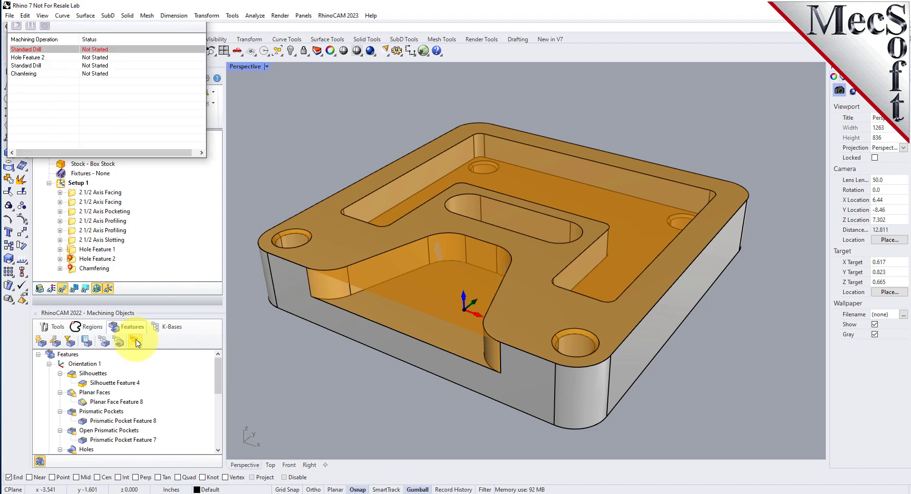
Simulate the material removal of all Setup 1 operations with Simulate by Moves enabled
{"action": "left_click", "coordinate": [80, 184]}
{"action": "left_click", "coordinate": [115, 80]}
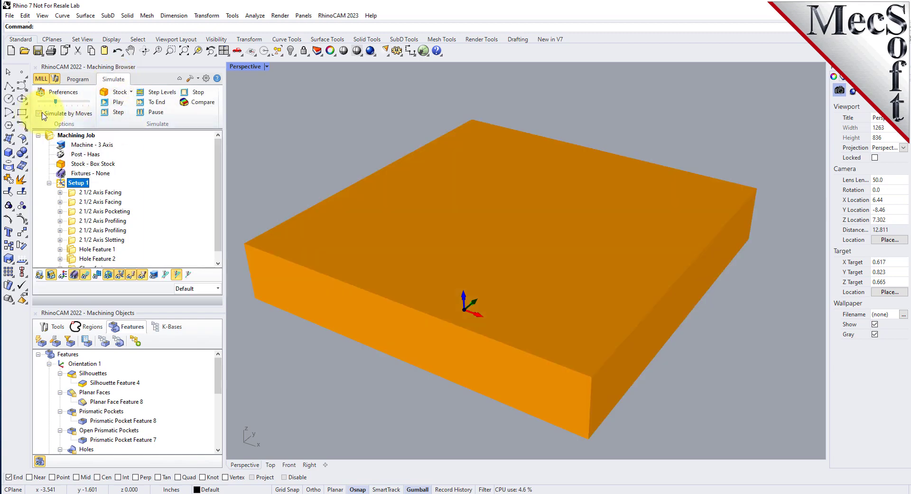
{"action": "left_click", "coordinate": [40, 113]}
{"action": "left_click", "coordinate": [119, 104]}
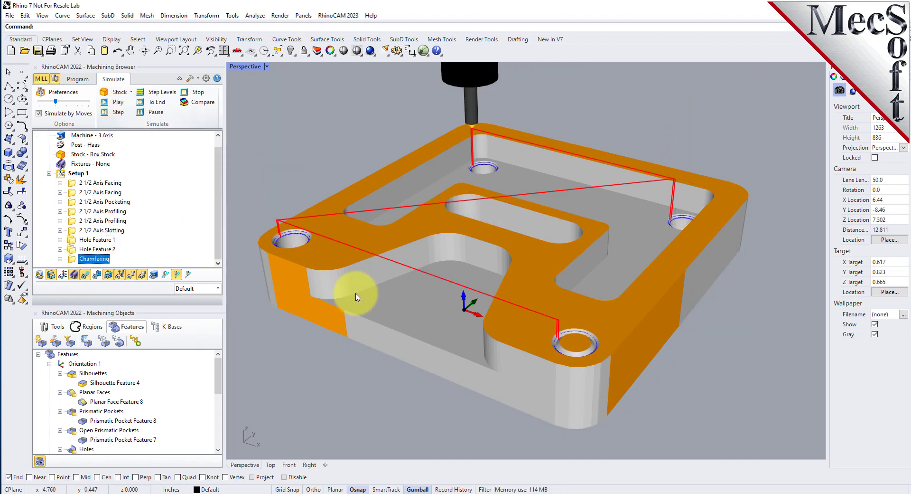
{"action": "mouse_move", "coordinate": [498, 217]}
{"action": "right_mouse_down"}
{"action": "mouse_move", "coordinate": [494, 305]}
{"action": "mouse_move", "coordinate": [535, 209]}
{"action": "mouse_move", "coordinate": [540, 130]}
{"action": "mouse_move", "coordinate": [494, 79]}
{"action": "mouse_move", "coordinate": [497, 126]}
{"action": "mouse_move", "coordinate": [553, 183]}
{"action": "mouse_move", "coordinate": [490, 212]}
{"action": "right_mouse_up"}
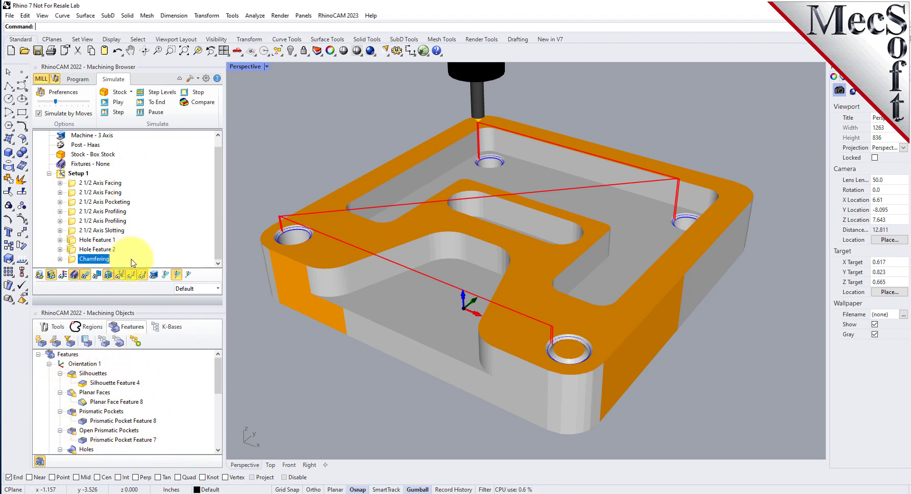
Examine the toolpaths and in-process stock of the facing, pocketing and profiling operations, and the options available for Setup 1
{"action": "left_click", "coordinate": [102, 183]}
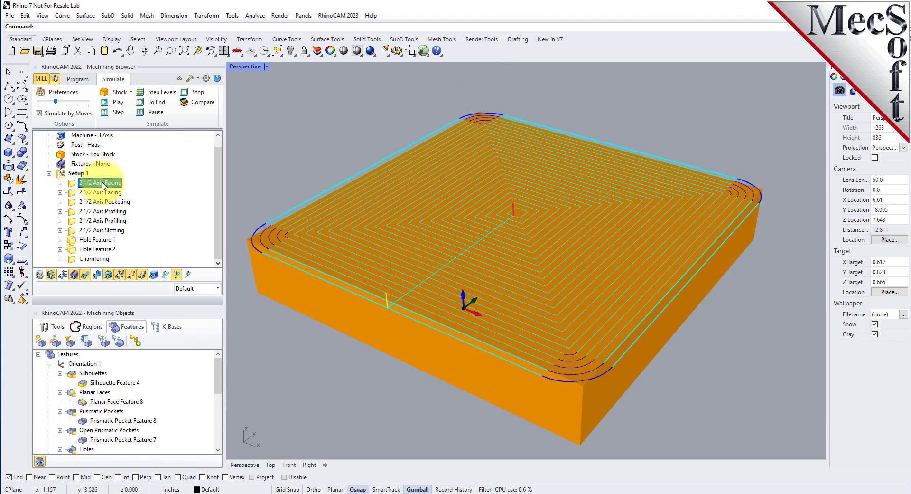
{"action": "left_click", "coordinate": [103, 193]}
{"action": "left_click", "coordinate": [108, 202]}
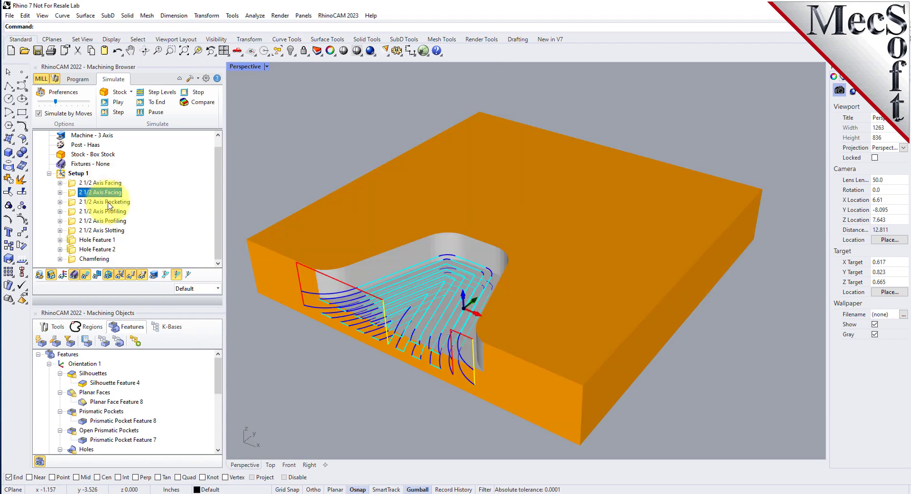
{"action": "left_click", "coordinate": [104, 211]}
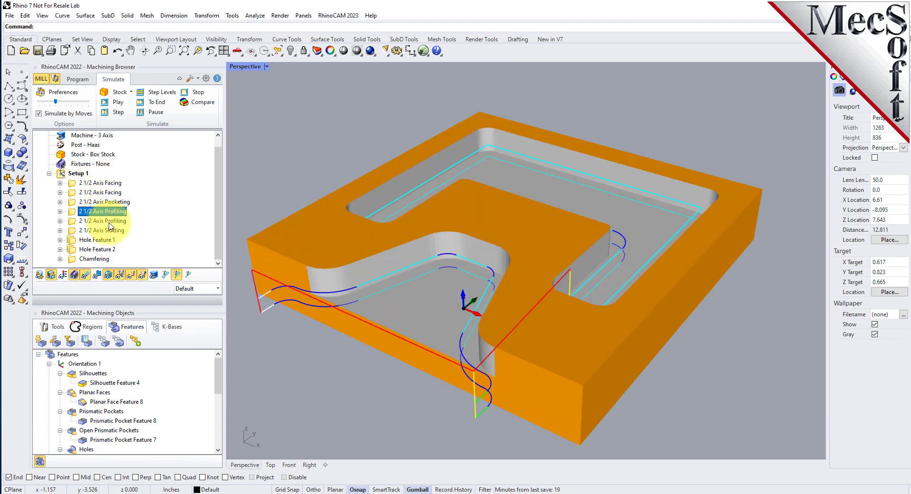
{"action": "left_click", "coordinate": [102, 221]}
{"action": "right_click", "coordinate": [77, 173]}
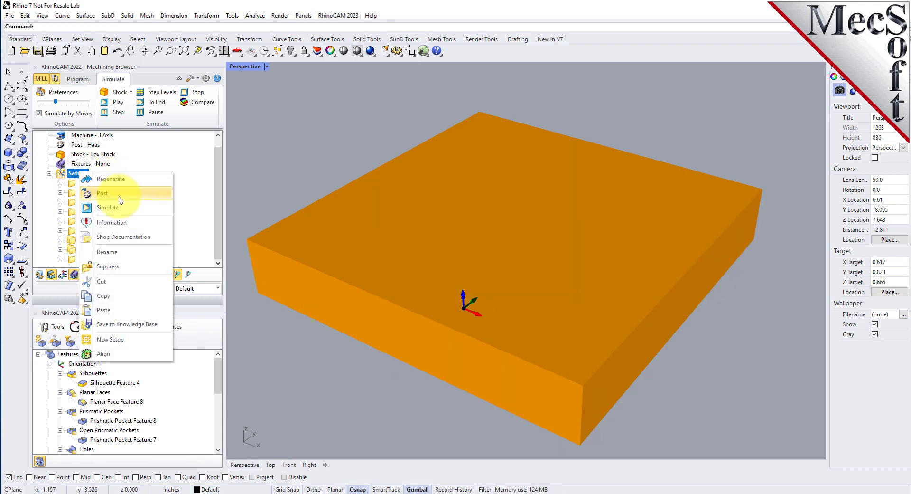
{"action": "left_click", "coordinate": [201, 198]}
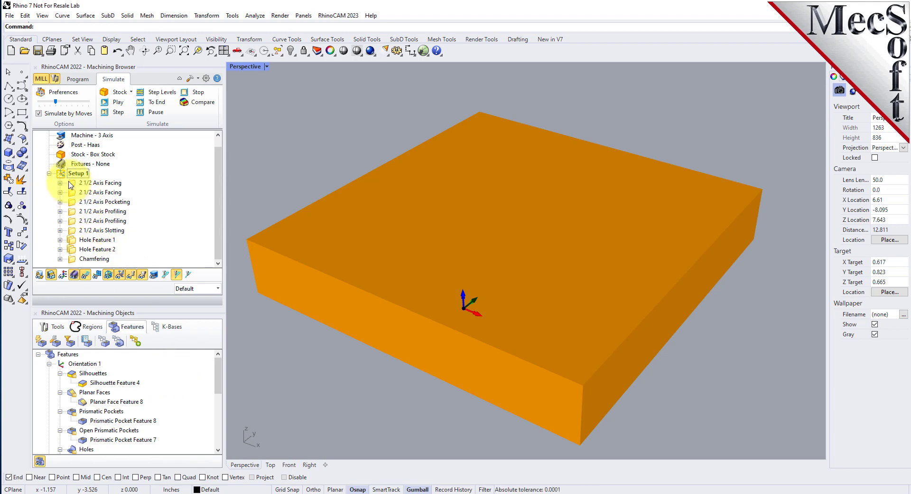
Delete all machining operations under Setup 1, keeping the setup itself
{"action": "scroll", "coordinate": [129, 189], "scroll_direction": "up", "scroll_amount": 1}
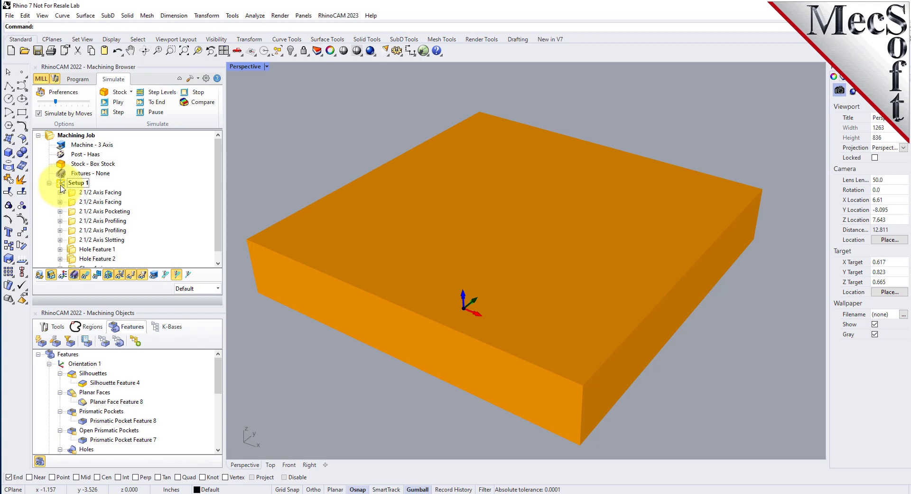
{"action": "left_click", "coordinate": [87, 192]}
{"action": "left_click", "coordinate": [87, 202], "text": "shift"}
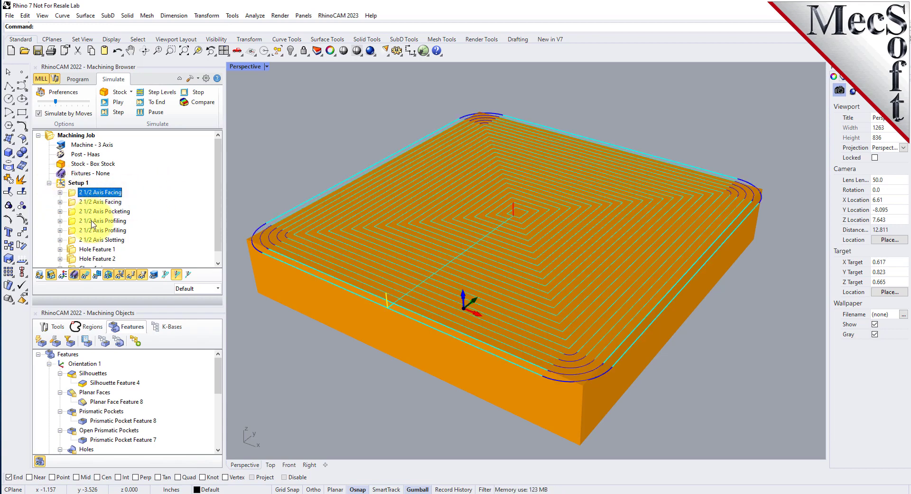
{"action": "key", "text": "Delete"}
{"action": "key", "text": "Delete"}
{"action": "key", "text": "Delete"}
{"action": "key", "text": "Delete"}
{"action": "key", "text": "Delete"}
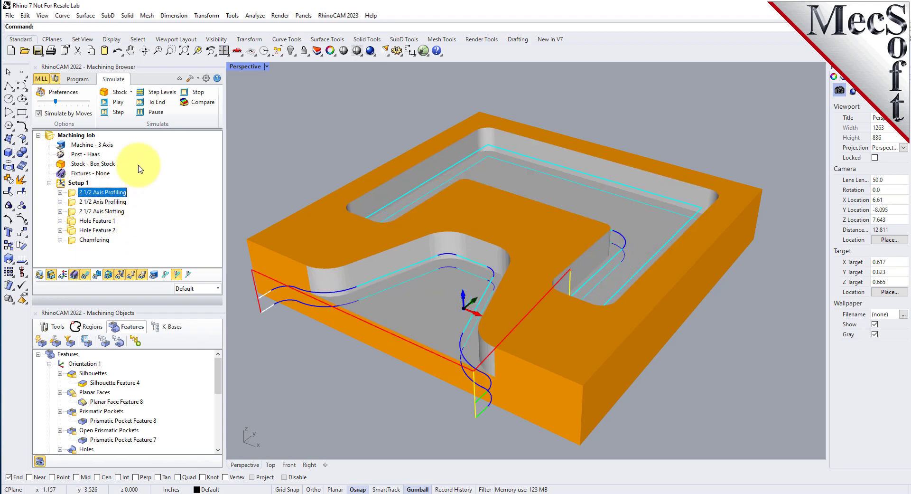
{"action": "key", "text": "Delete"}
{"action": "key", "text": "Delete"}
{"action": "key", "text": "Delete"}
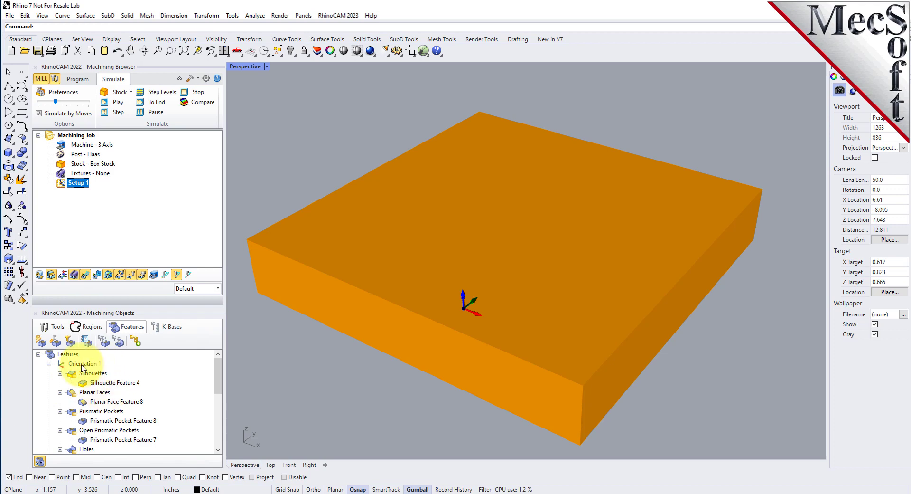
Create a 2 1/2 Axis Facing operation from Planar Face Feature 8, generate its toolpath and expand the operation's contents
{"action": "left_click", "coordinate": [78, 80]}
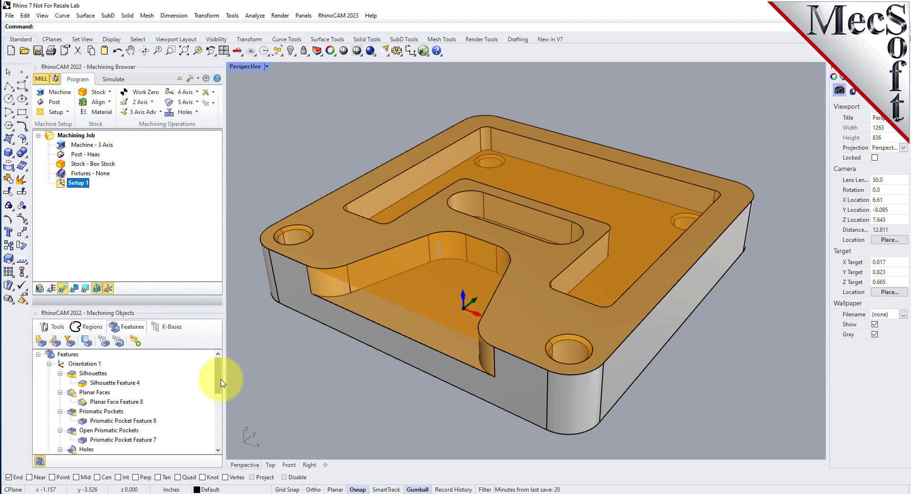
{"action": "scroll", "coordinate": [219, 377], "scroll_direction": "down", "scroll_amount": 1}
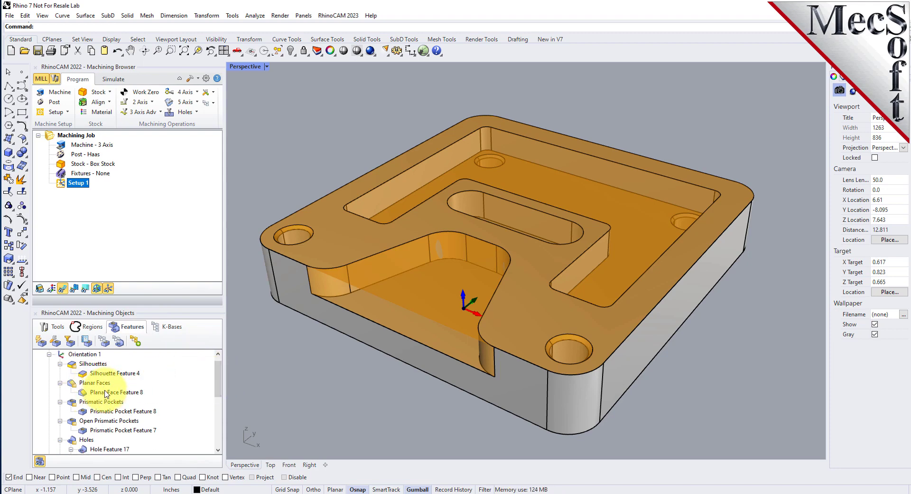
{"action": "left_click", "coordinate": [106, 393]}
{"action": "right_click", "coordinate": [113, 396]}
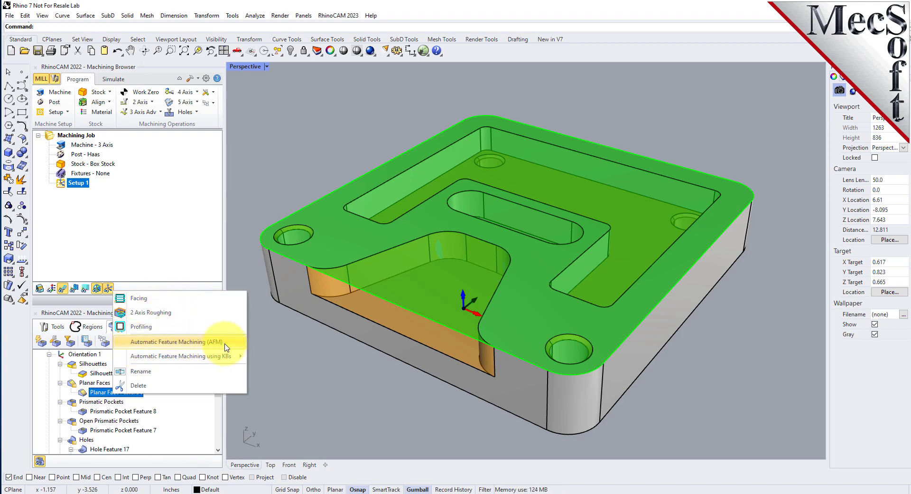
{"action": "mouse_move", "coordinate": [229, 361]}
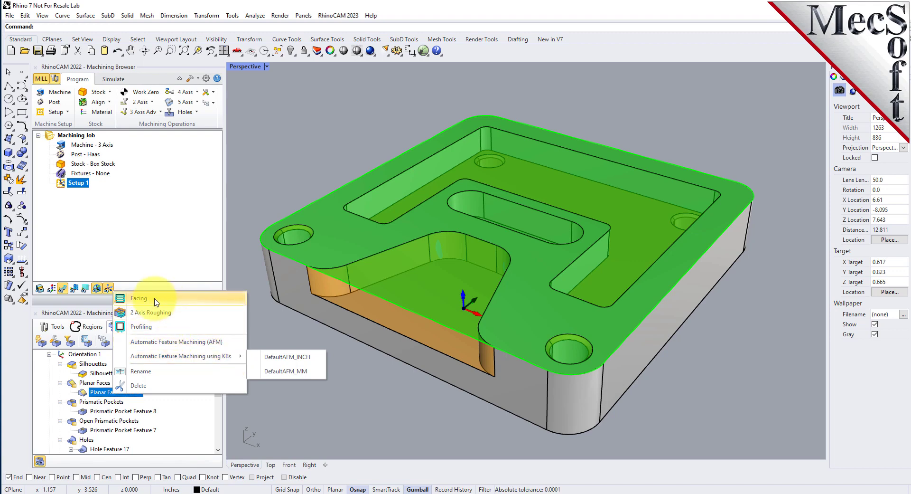
{"action": "key", "text": "Escape"}
{"action": "key", "text": "Escape"}
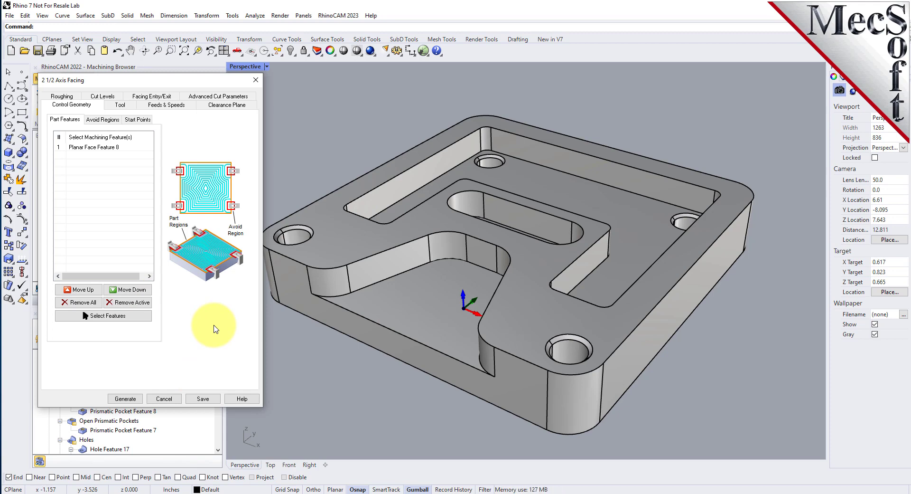
{"action": "left_click", "coordinate": [126, 399]}
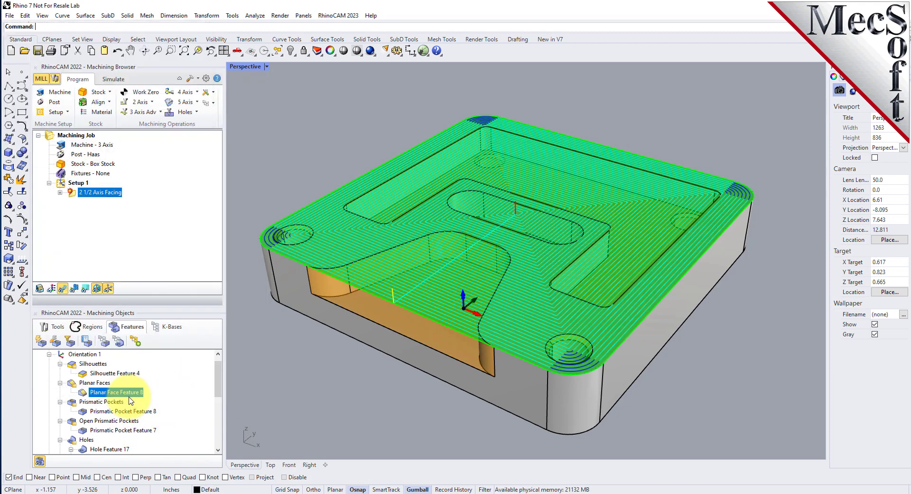
{"action": "left_click", "coordinate": [59, 192]}
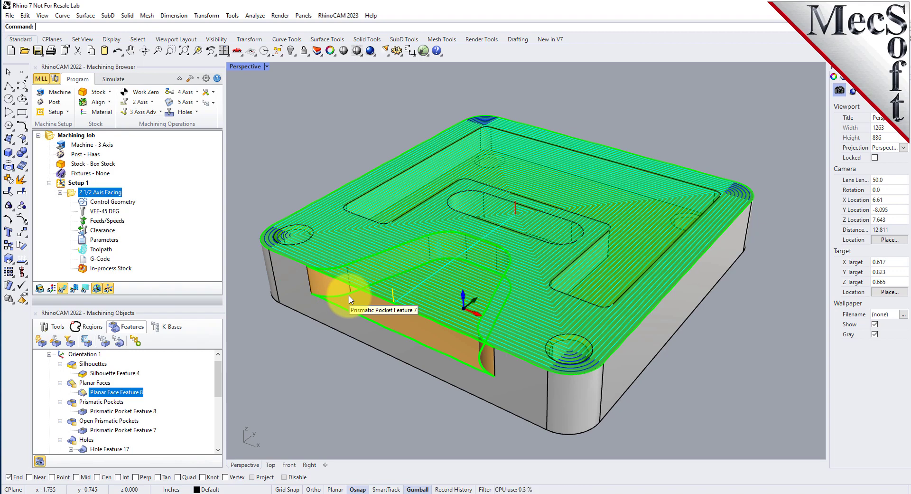
Enable Show Context Tool Tips in the user interface preferences, check the feature preferences and accept the settings
{"action": "left_click", "coordinate": [206, 79]}
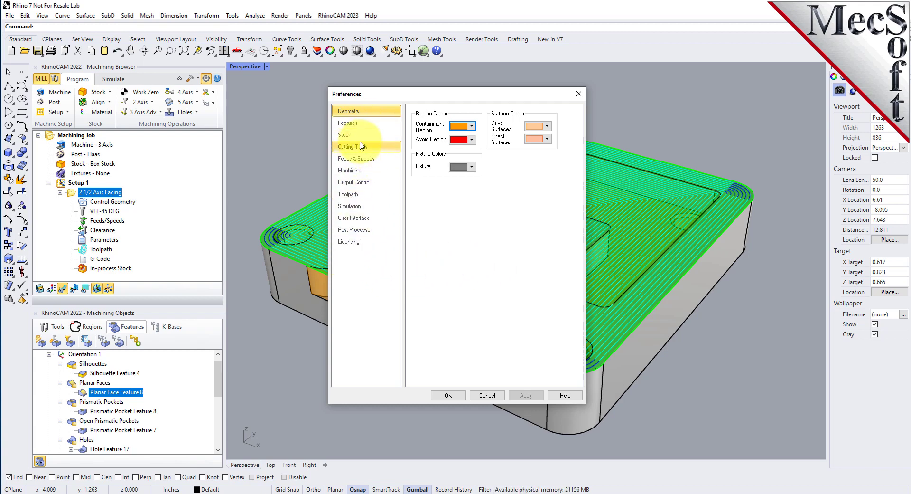
{"action": "left_click", "coordinate": [355, 218]}
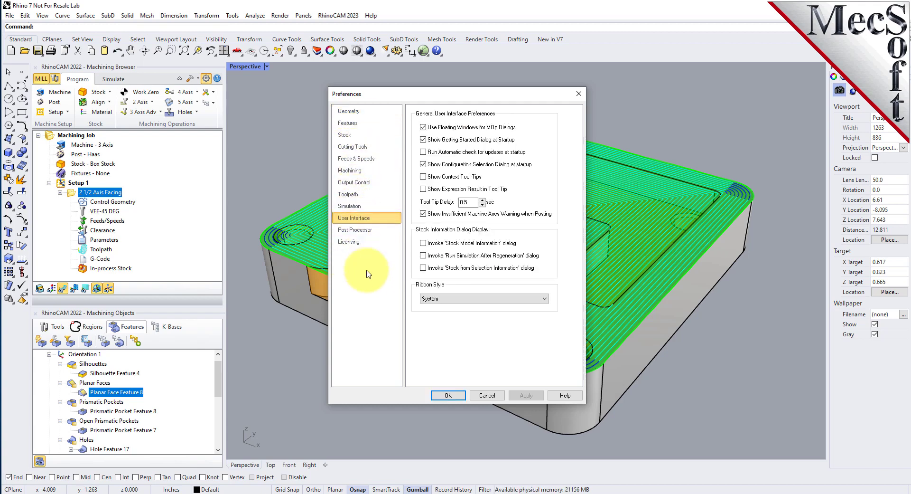
{"action": "left_click", "coordinate": [423, 177]}
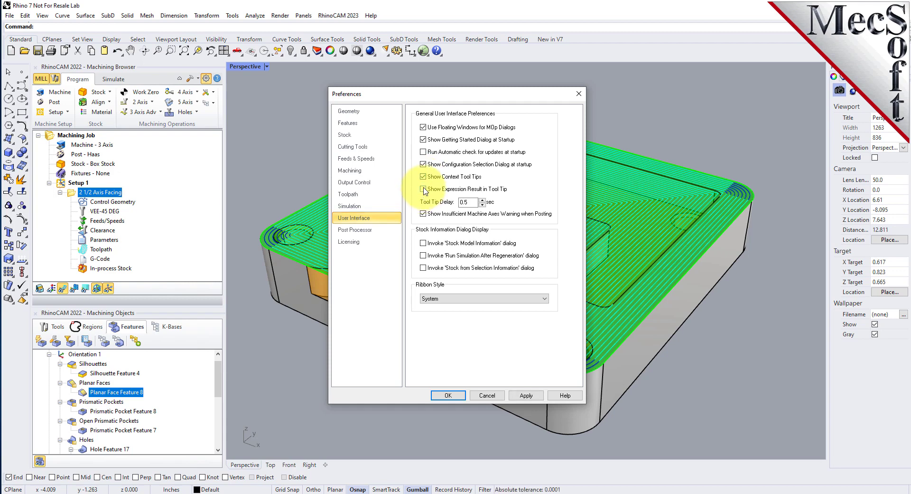
{"action": "left_click", "coordinate": [354, 122]}
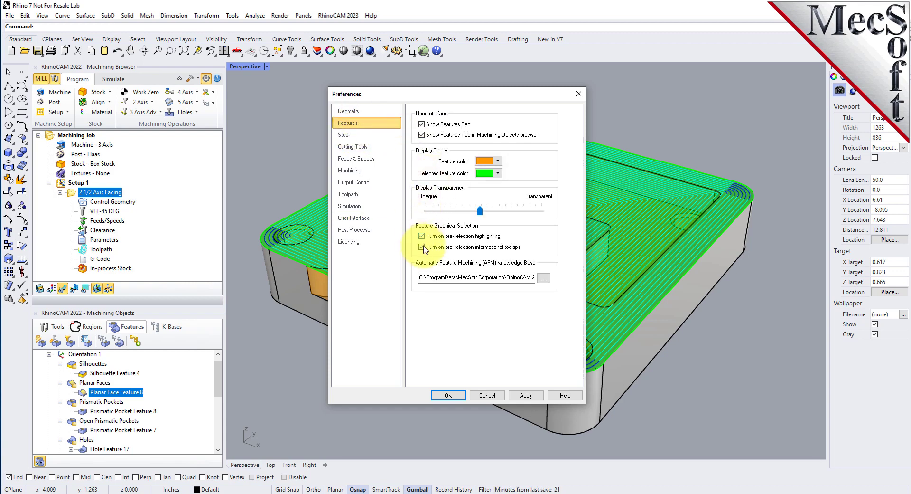
{"action": "left_click", "coordinate": [448, 395]}
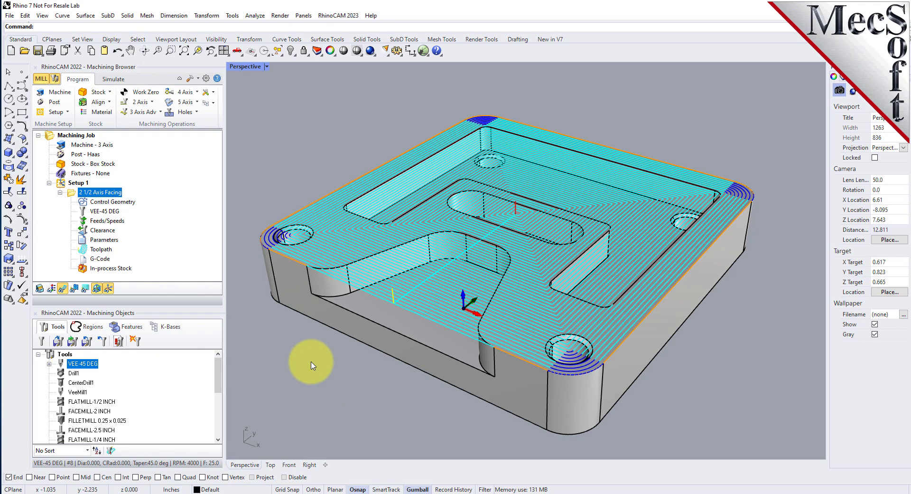
Return to the detected features list and recheck the Features preferences for graphical selection and tooltips
{"action": "left_click", "coordinate": [134, 328]}
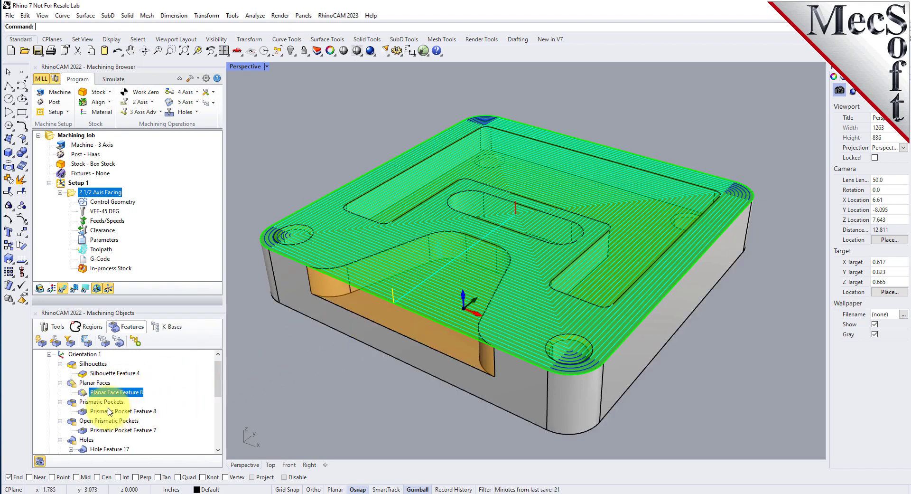
{"action": "left_click", "coordinate": [206, 78]}
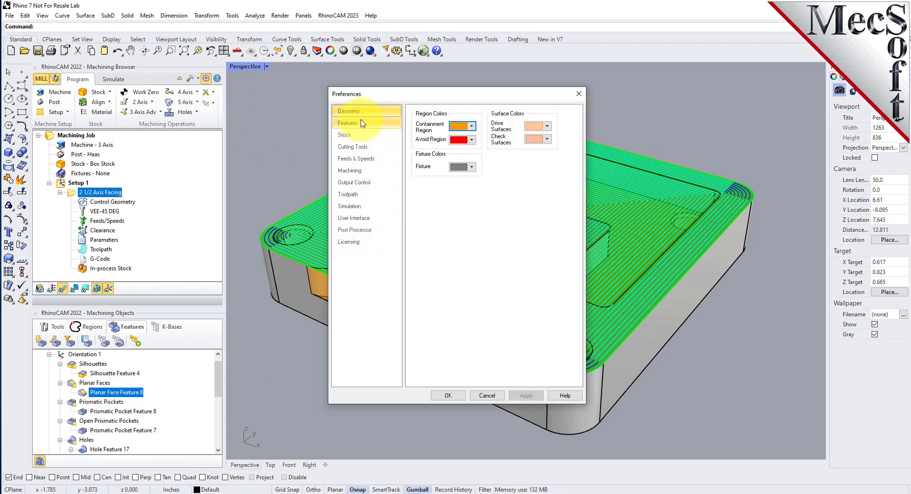
{"action": "left_click", "coordinate": [348, 123]}
{"action": "left_click", "coordinate": [448, 395]}
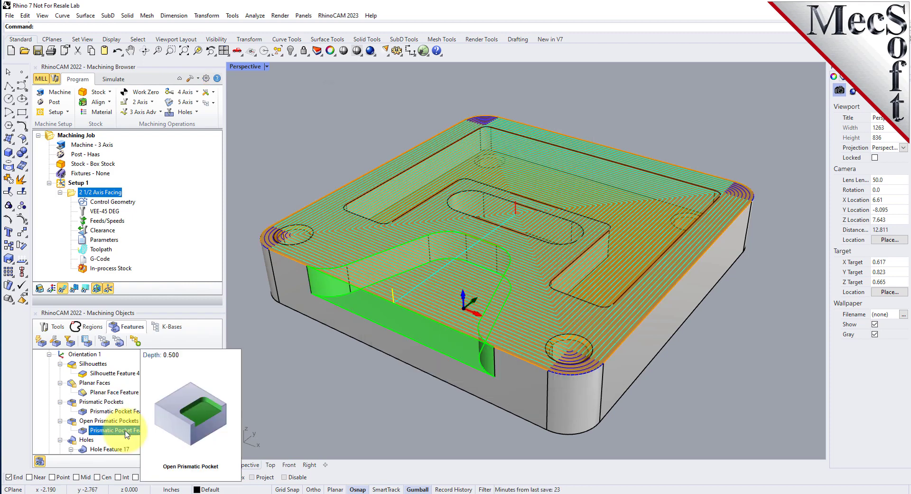
Highlight Prismatic Pocket Feature 7 and Hole Feature 17, and view the hole feature's informational tooltip
{"action": "left_click", "coordinate": [122, 430]}
{"action": "left_click", "coordinate": [103, 449]}
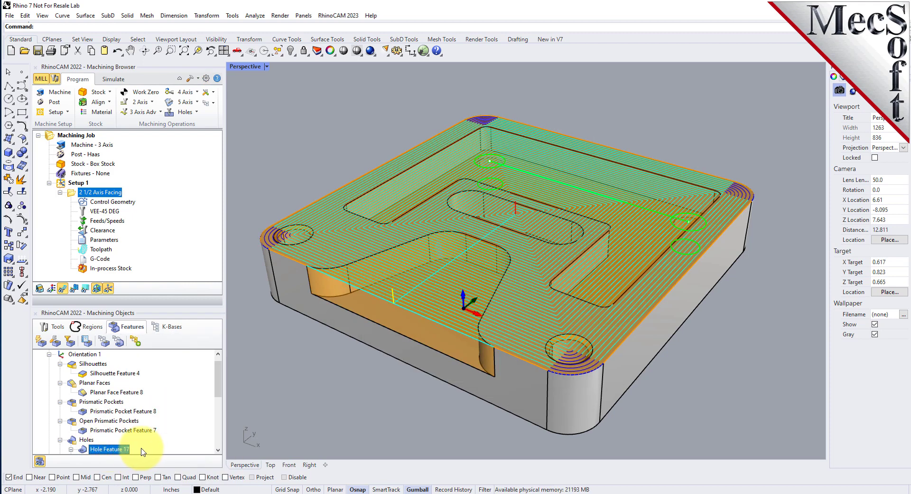
{"action": "mouse_move", "coordinate": [118, 451]}
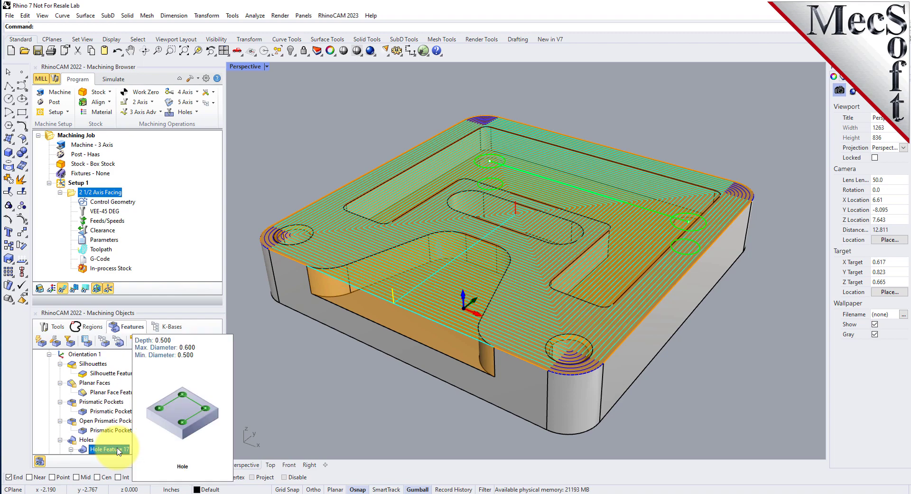